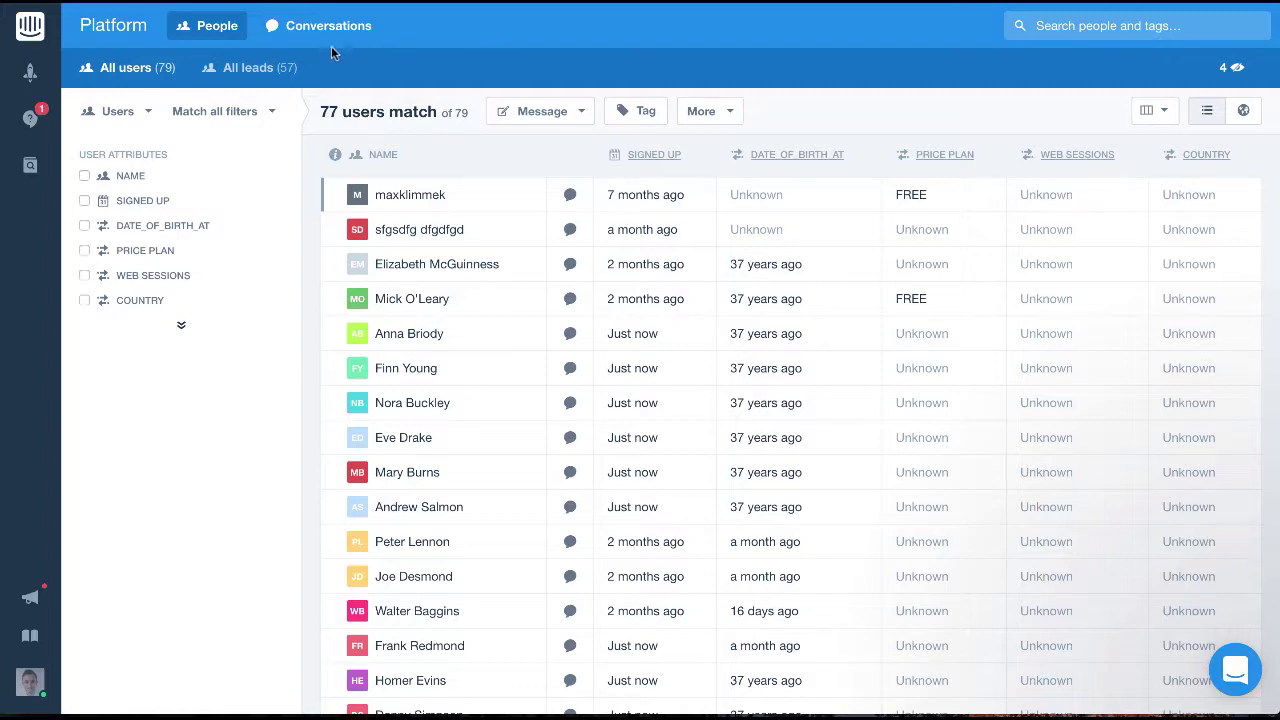
Step: Open the people list and expand the user attributes to show every available filter
left_click(202, 30)
scroll(508, 403, "down", 5)
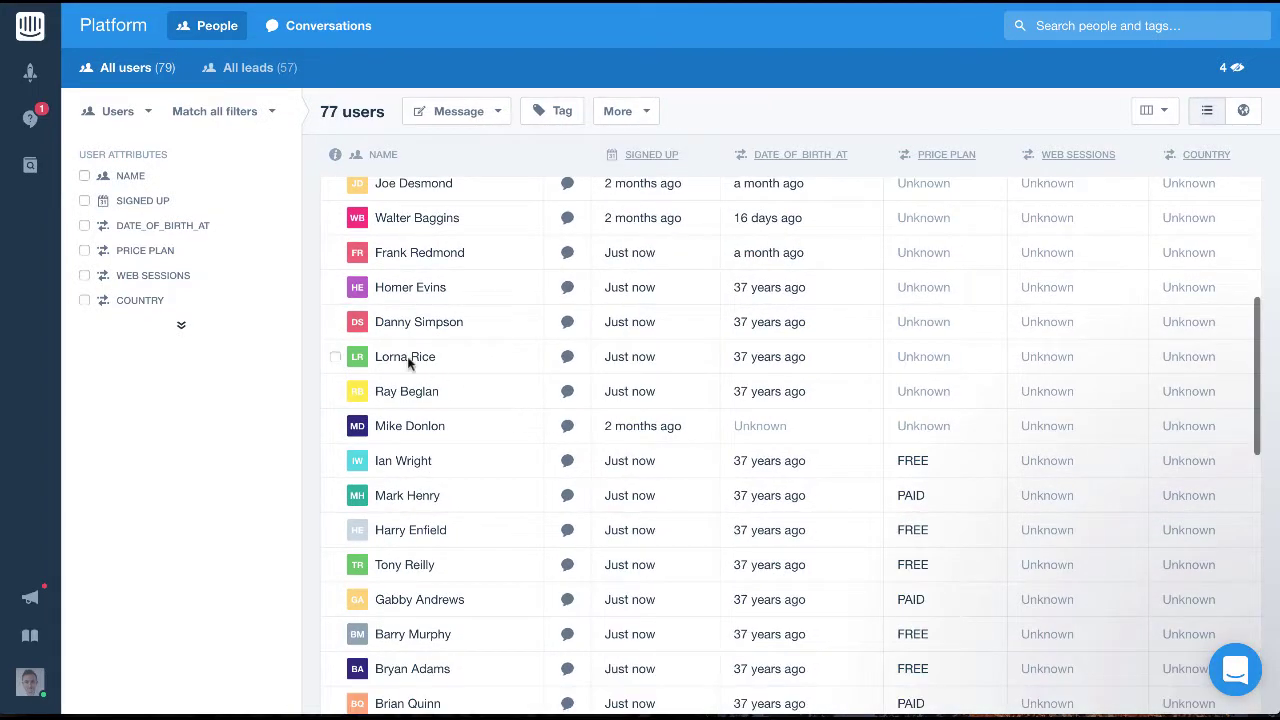
left_click(182, 330)
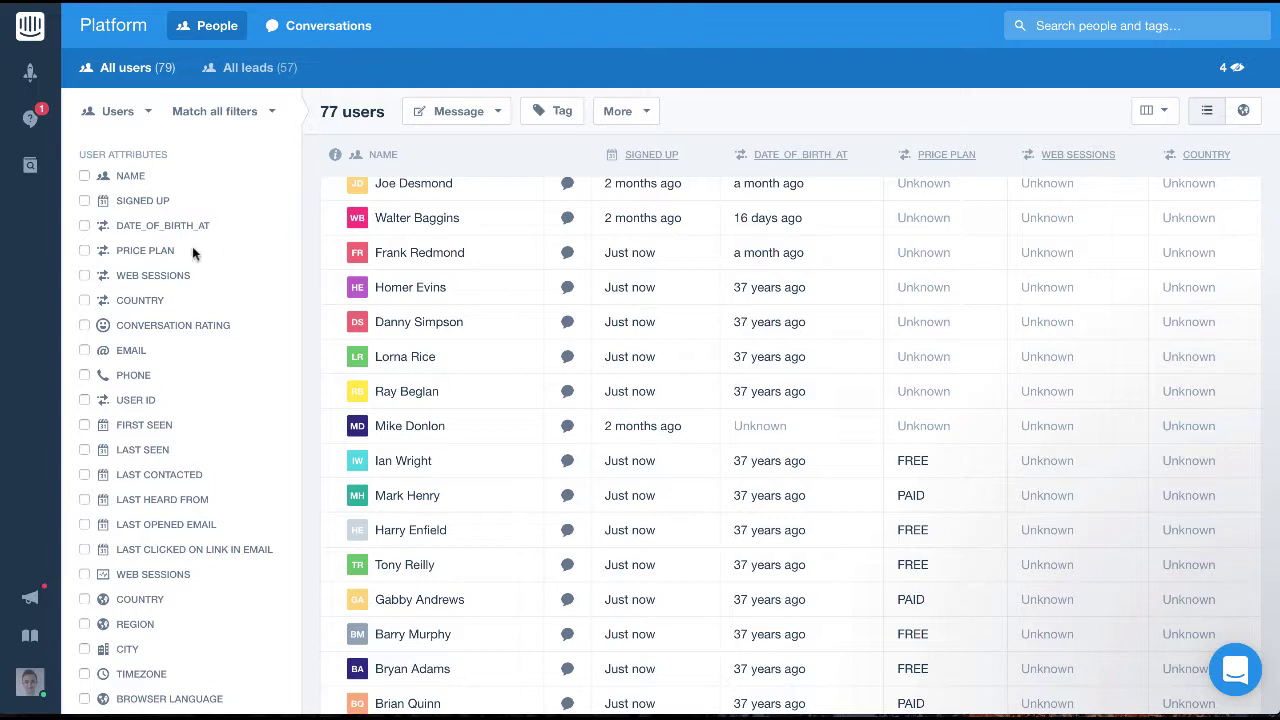
Step: Filter the user list by price plan, with the condition "is" FREE
left_click(166, 252)
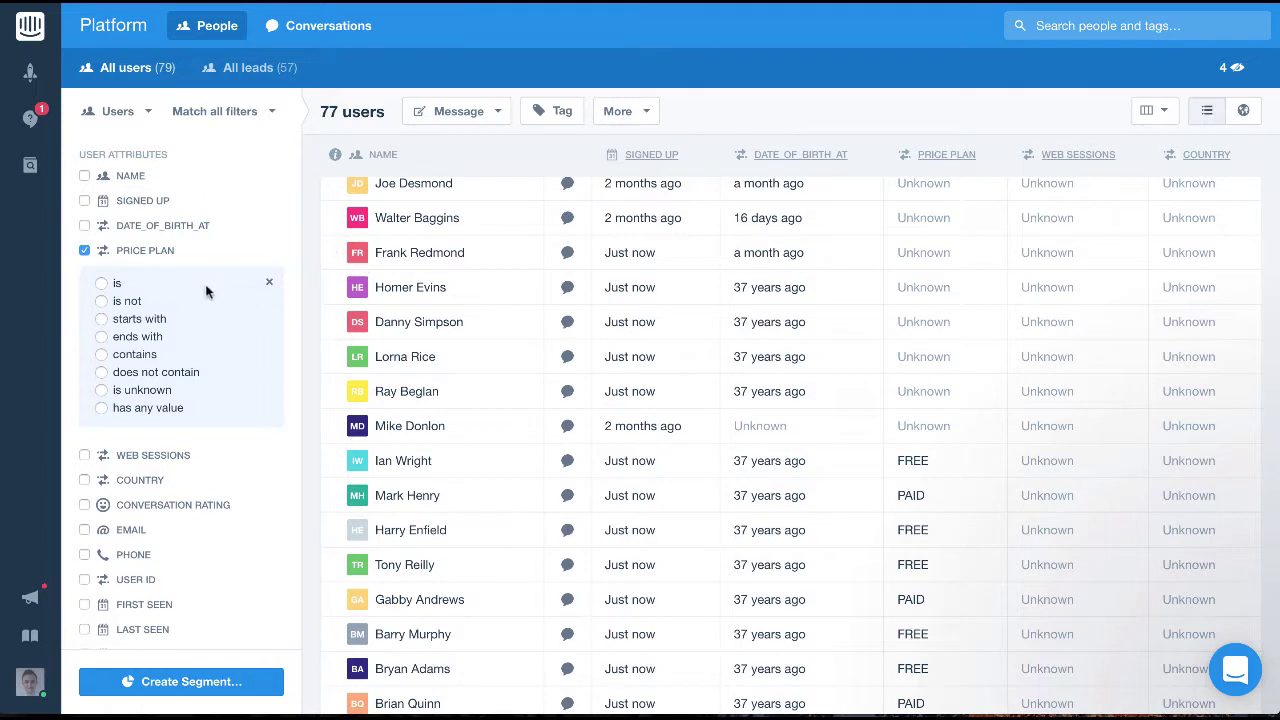
left_click(117, 285)
left_click(126, 336)
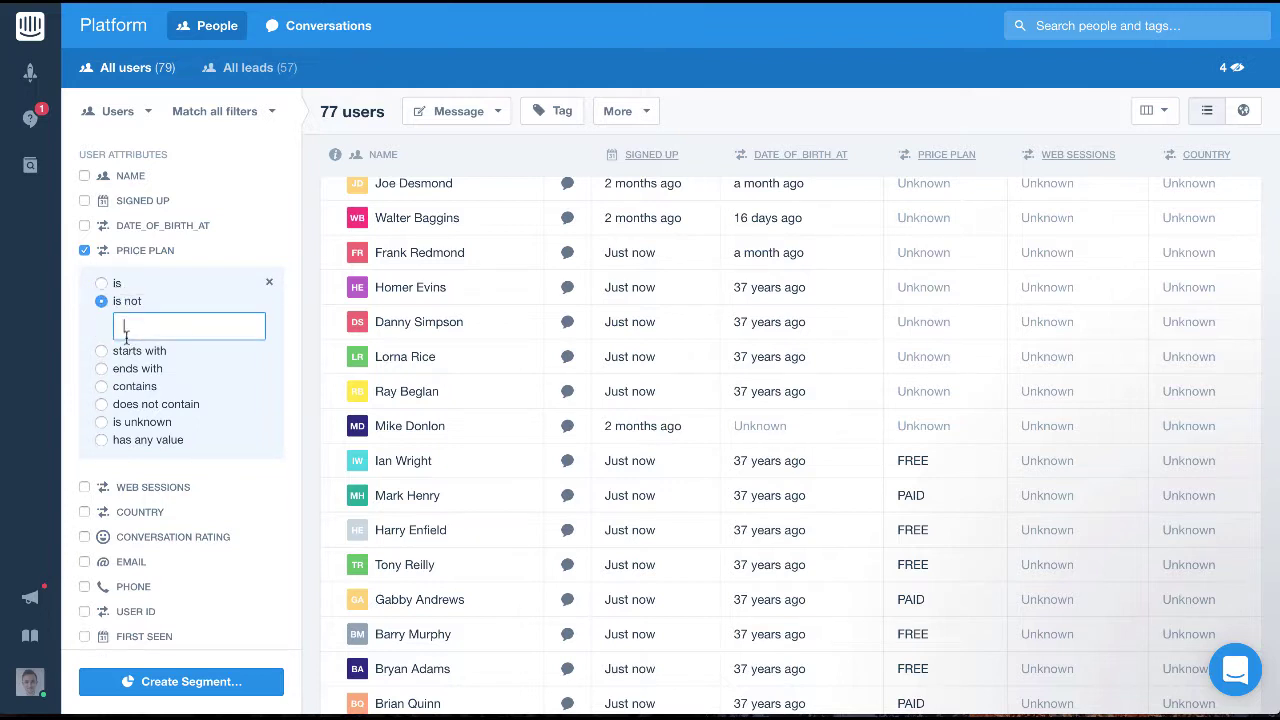
left_click(104, 284)
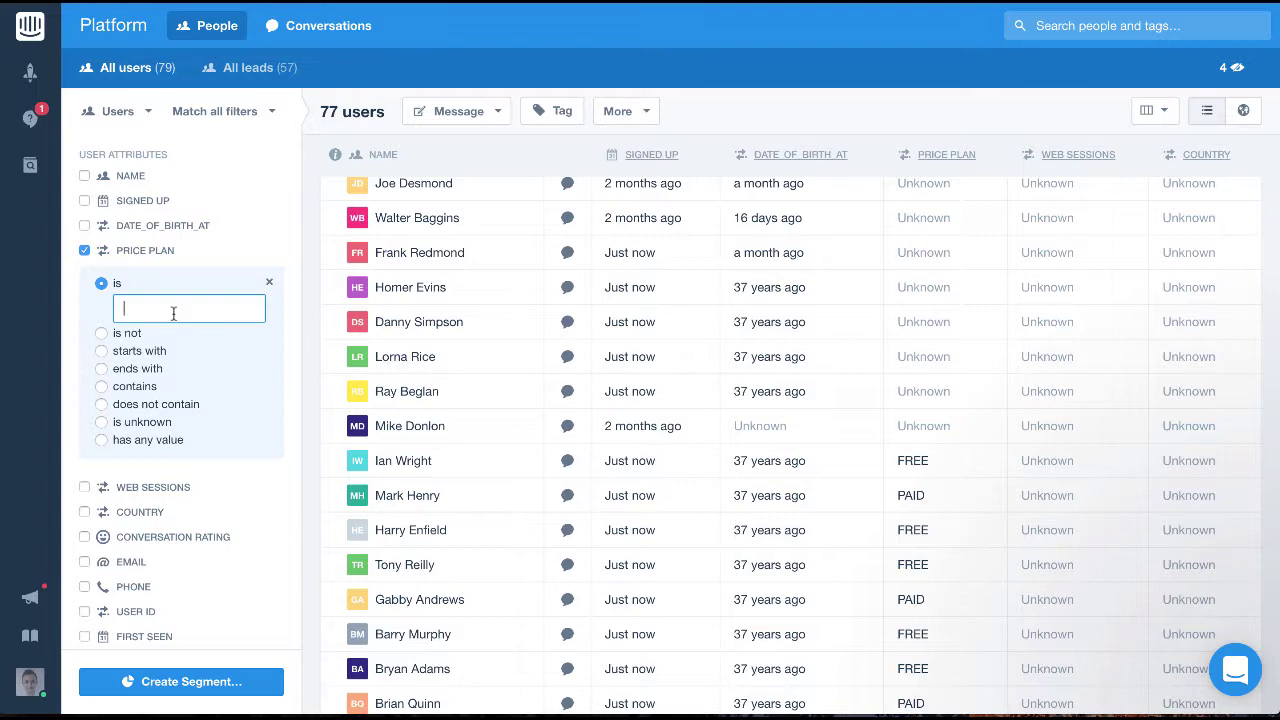
type("FREE")
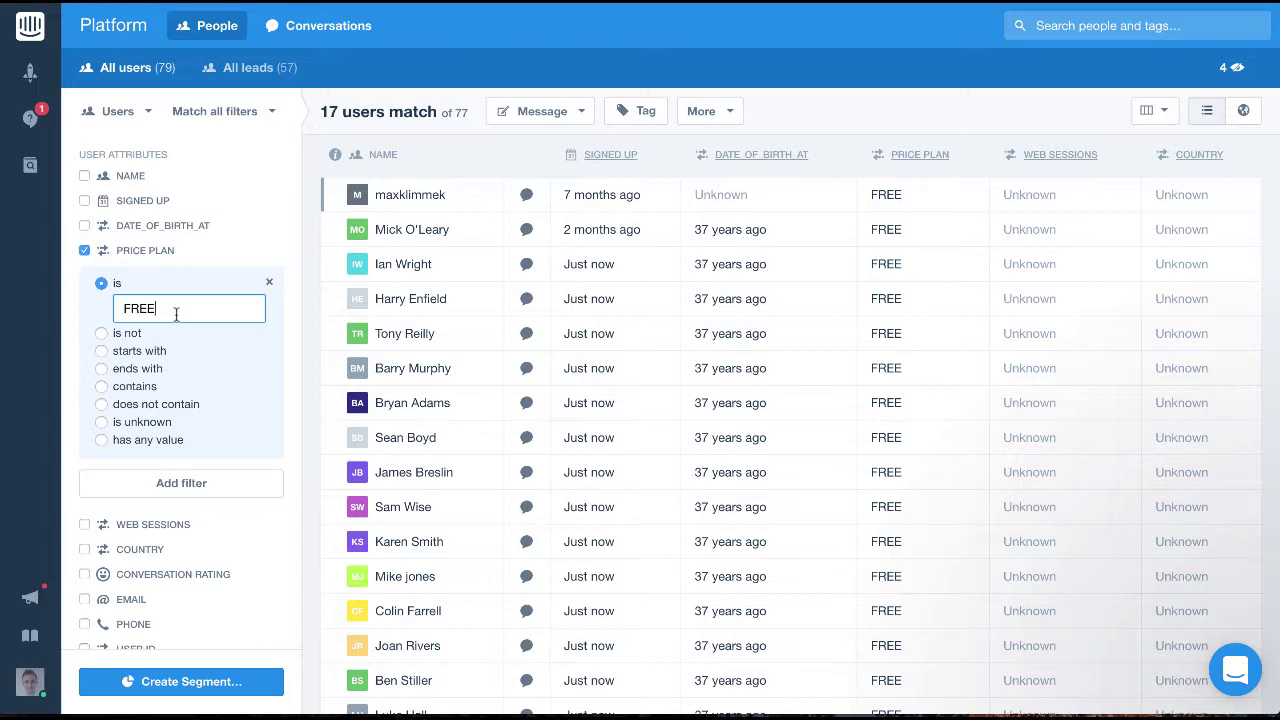
Step: Try the FREE price plan filter with the conditions is not, starts with, ends with, contains and does not contain, returning to contains
left_click(135, 334)
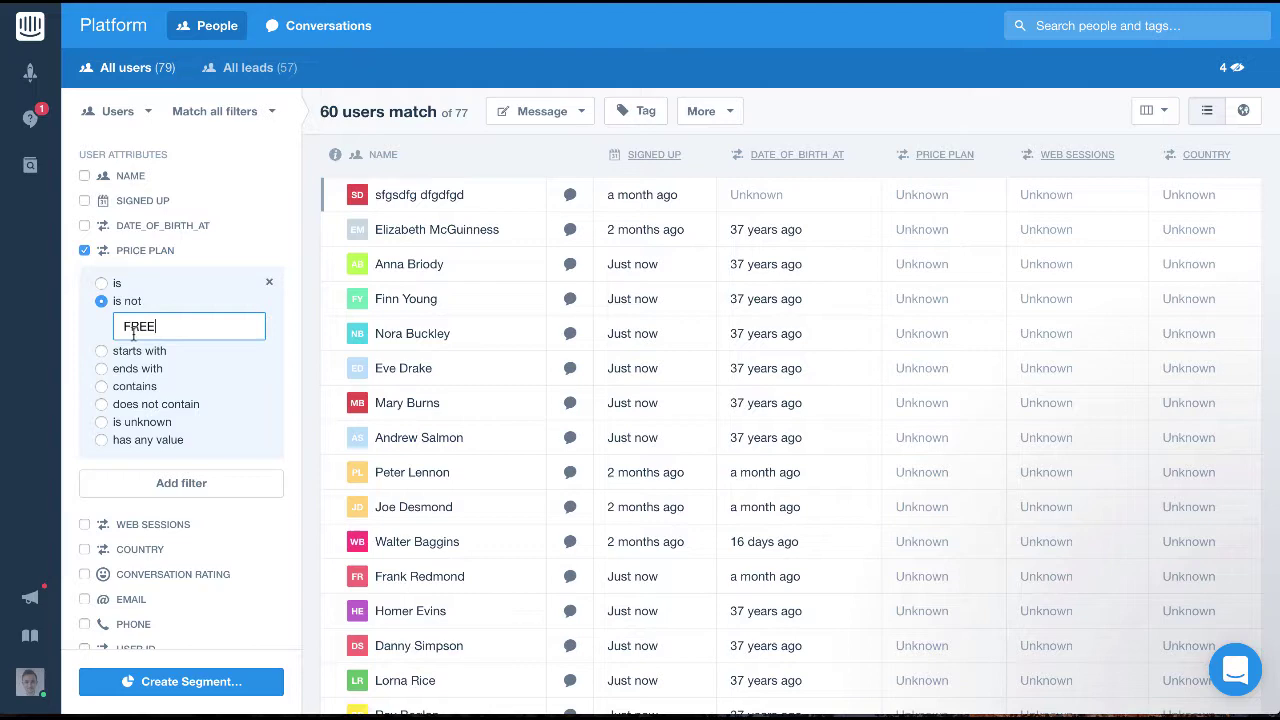
left_click(136, 351)
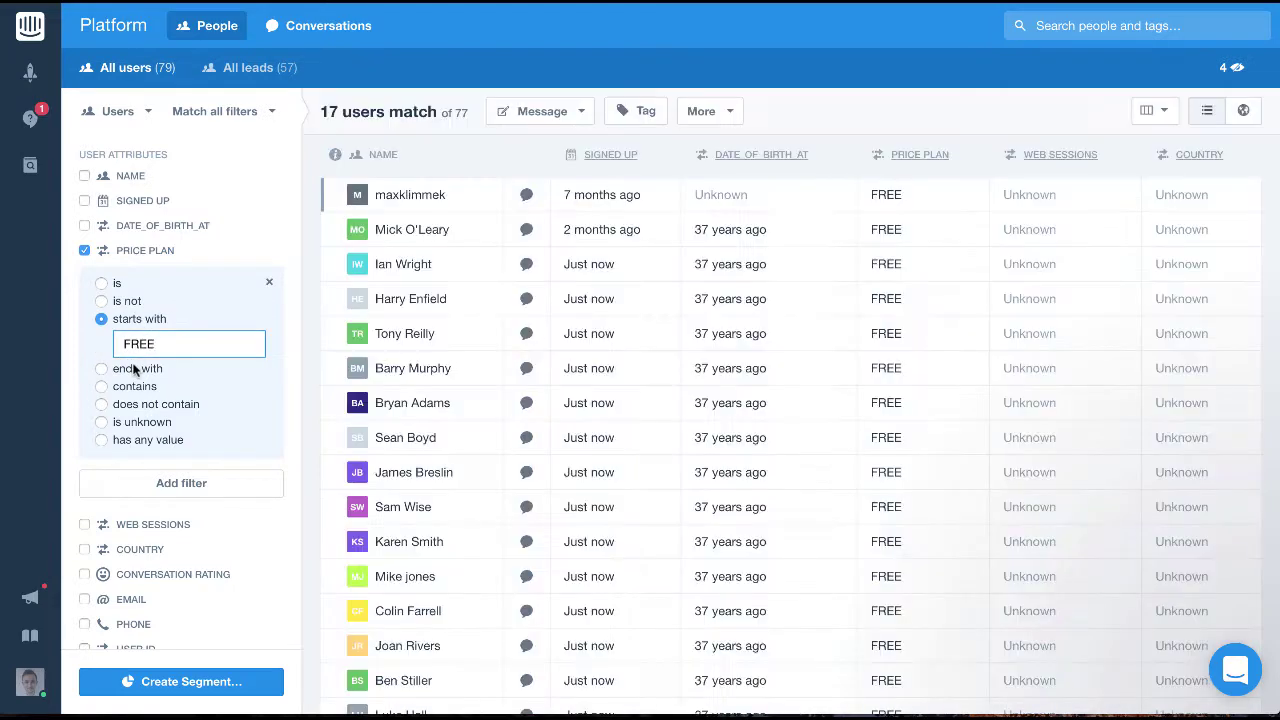
left_click(136, 369)
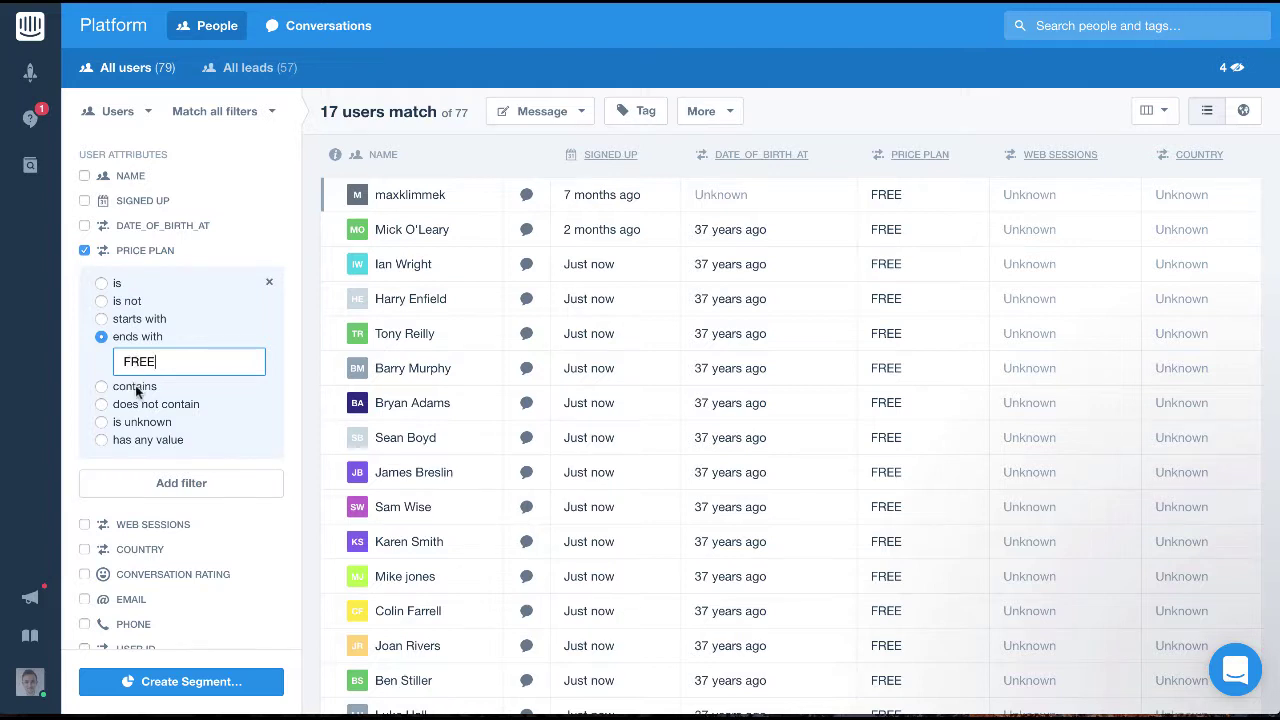
left_click(135, 391)
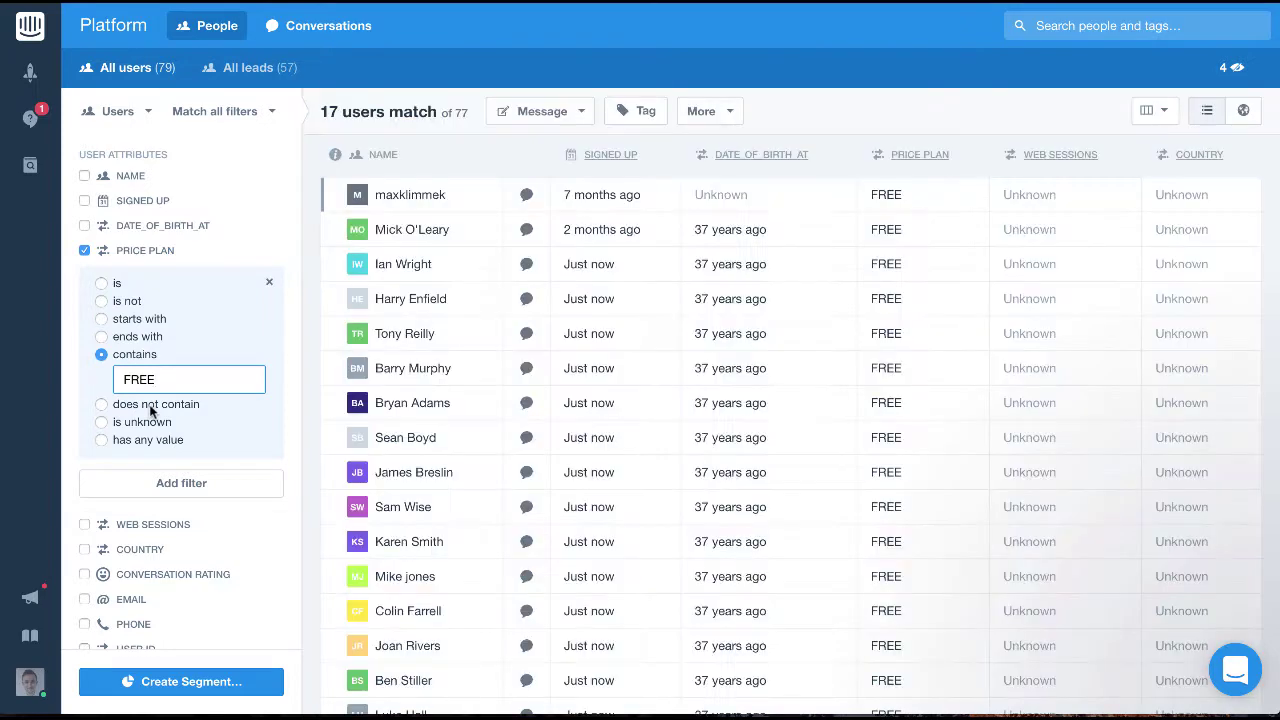
left_click(150, 406)
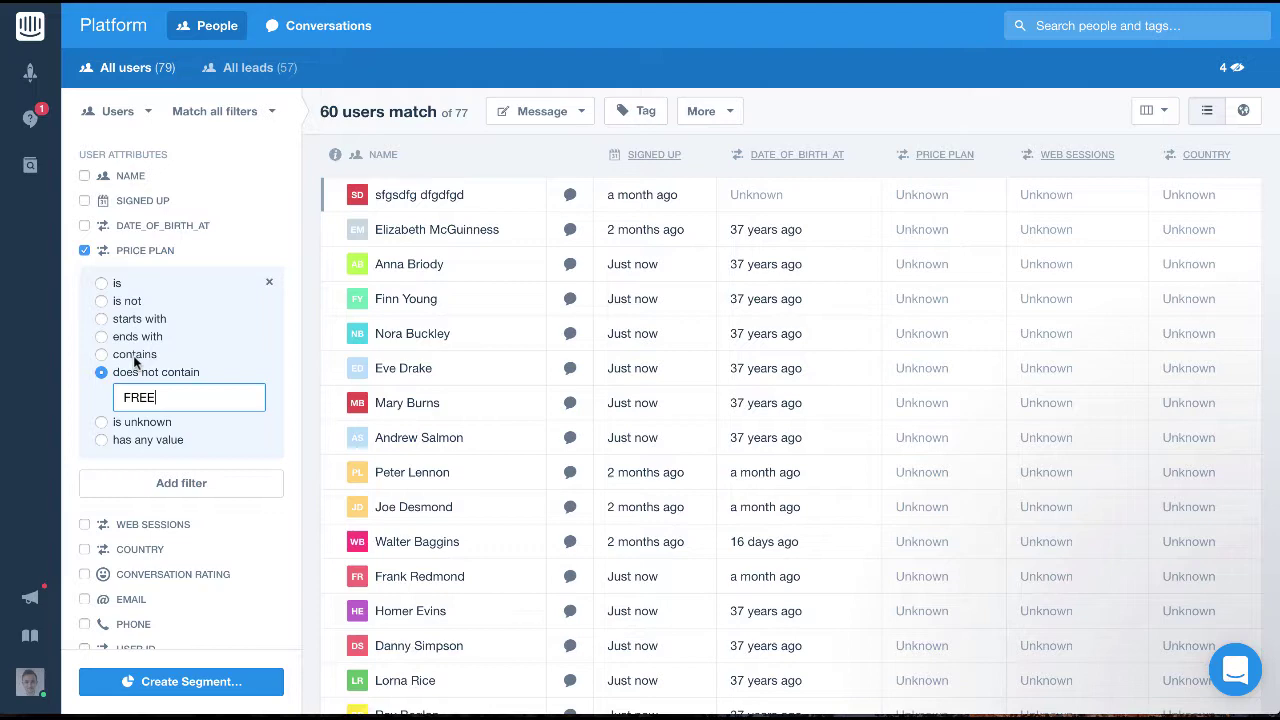
left_click(135, 362)
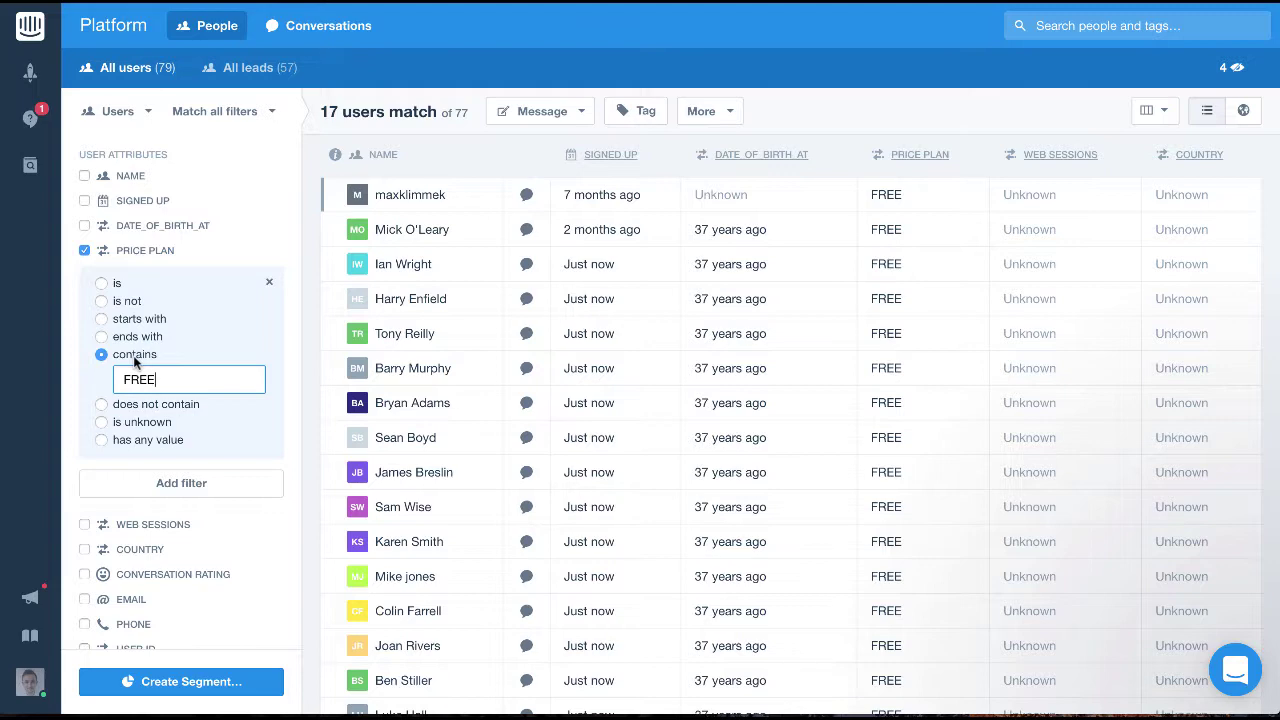
Step: Try the price plan conditions is unknown and has any value, and remove the price plan filter
left_click(155, 426)
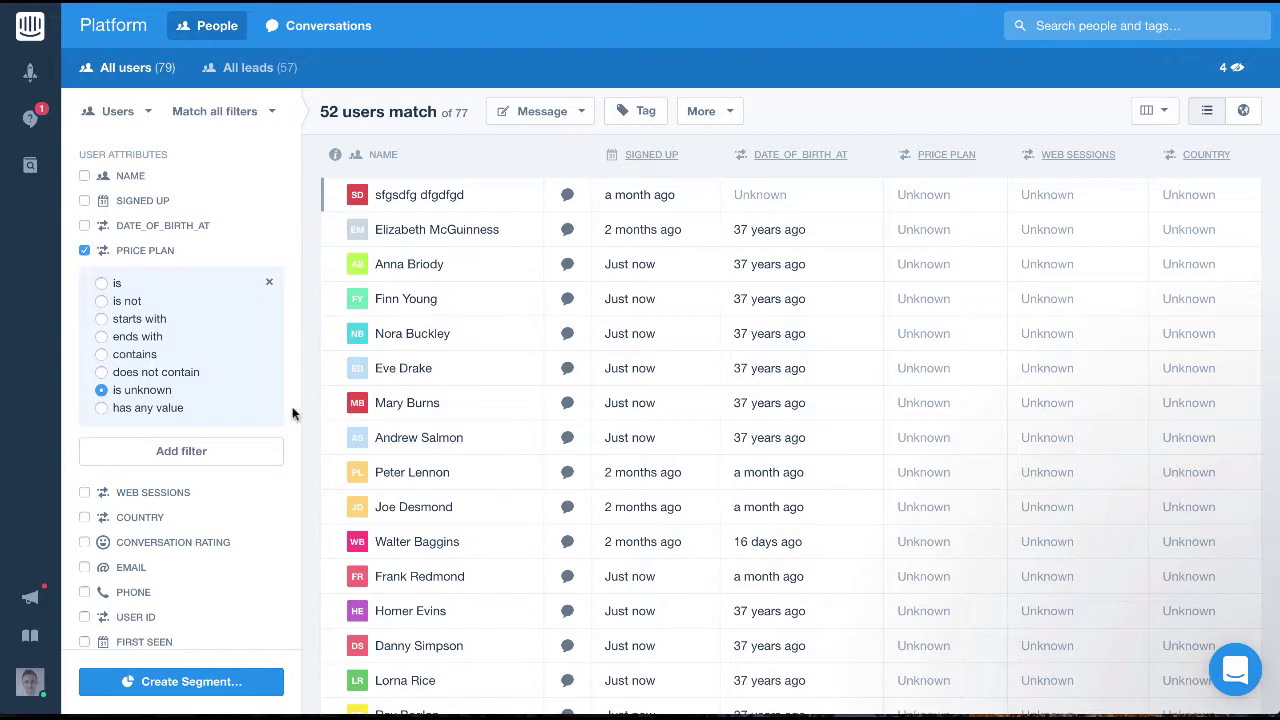
left_click(168, 408)
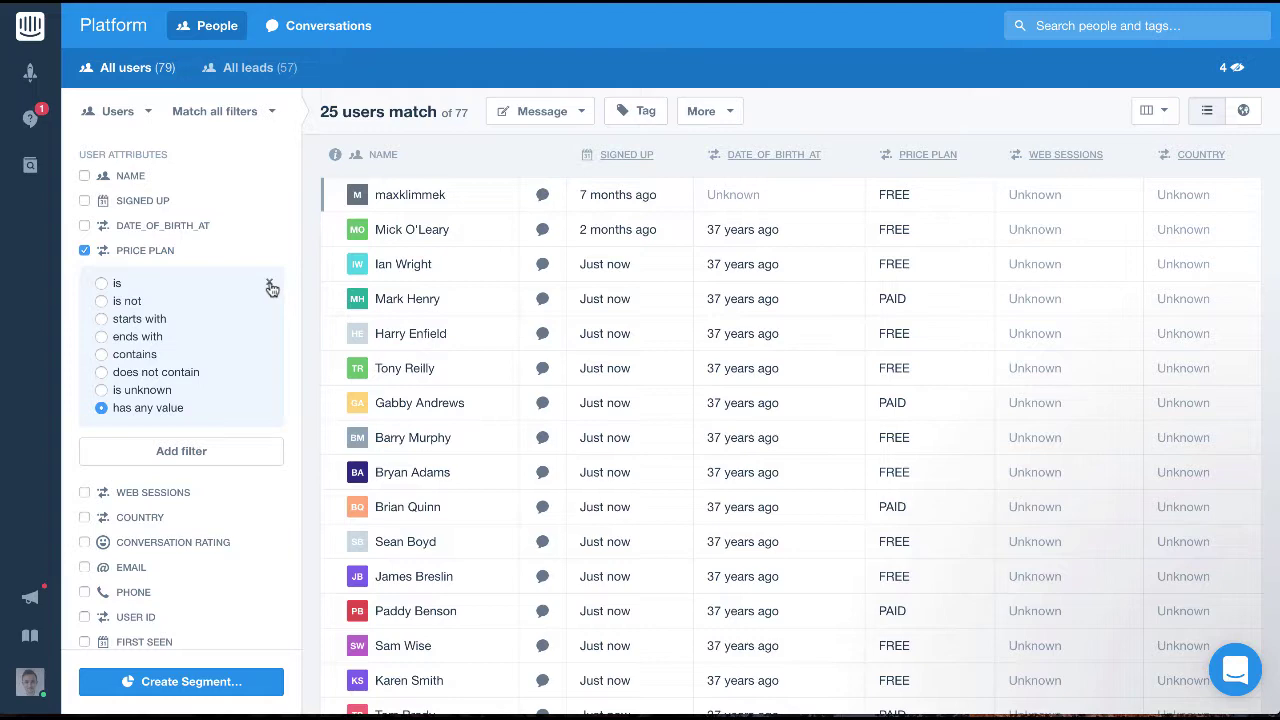
left_click(269, 286)
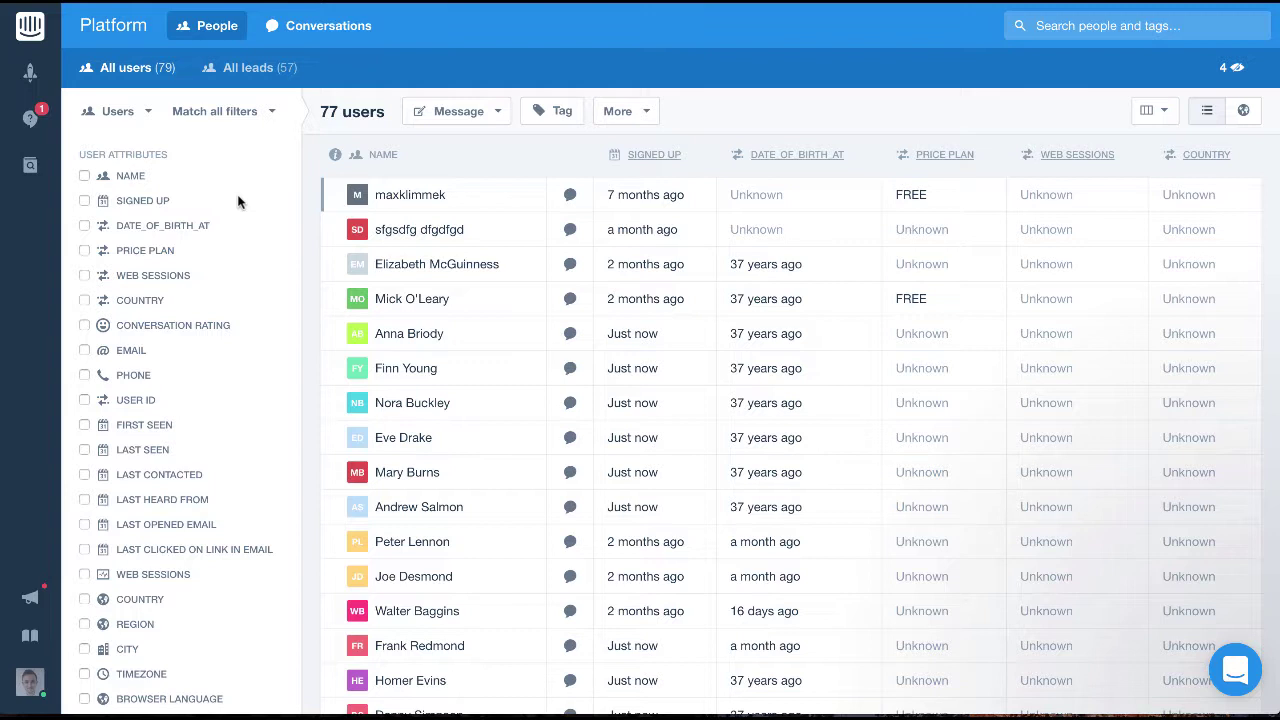
Step: Add a Signed up filter and try its relative conditions more than, exactly and less than
left_click(136, 200)
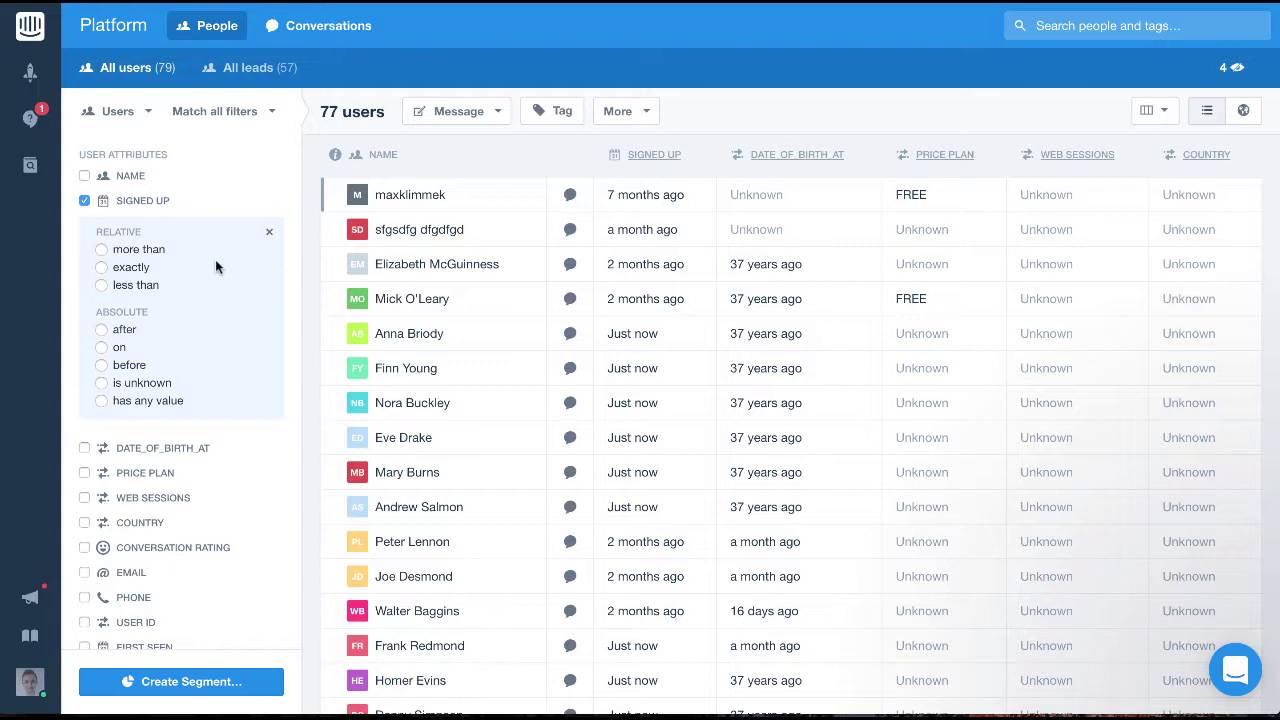
left_click(155, 252)
left_click(130, 297)
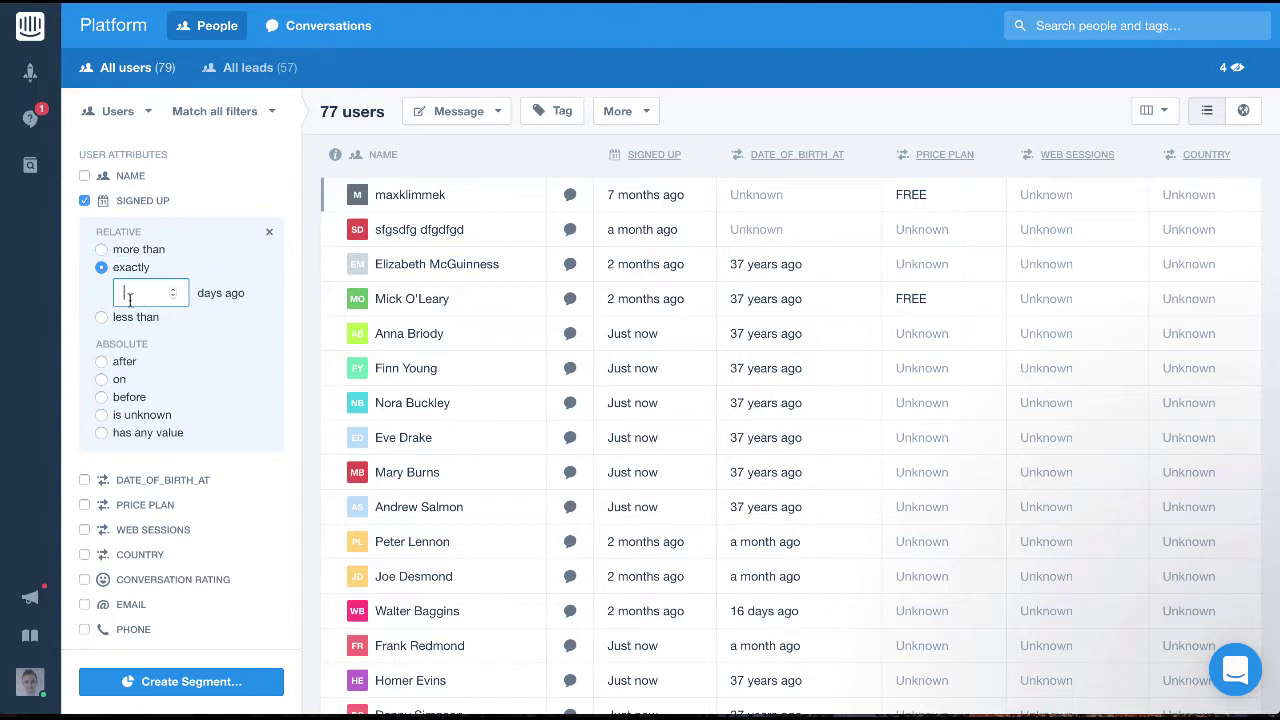
left_click(142, 319)
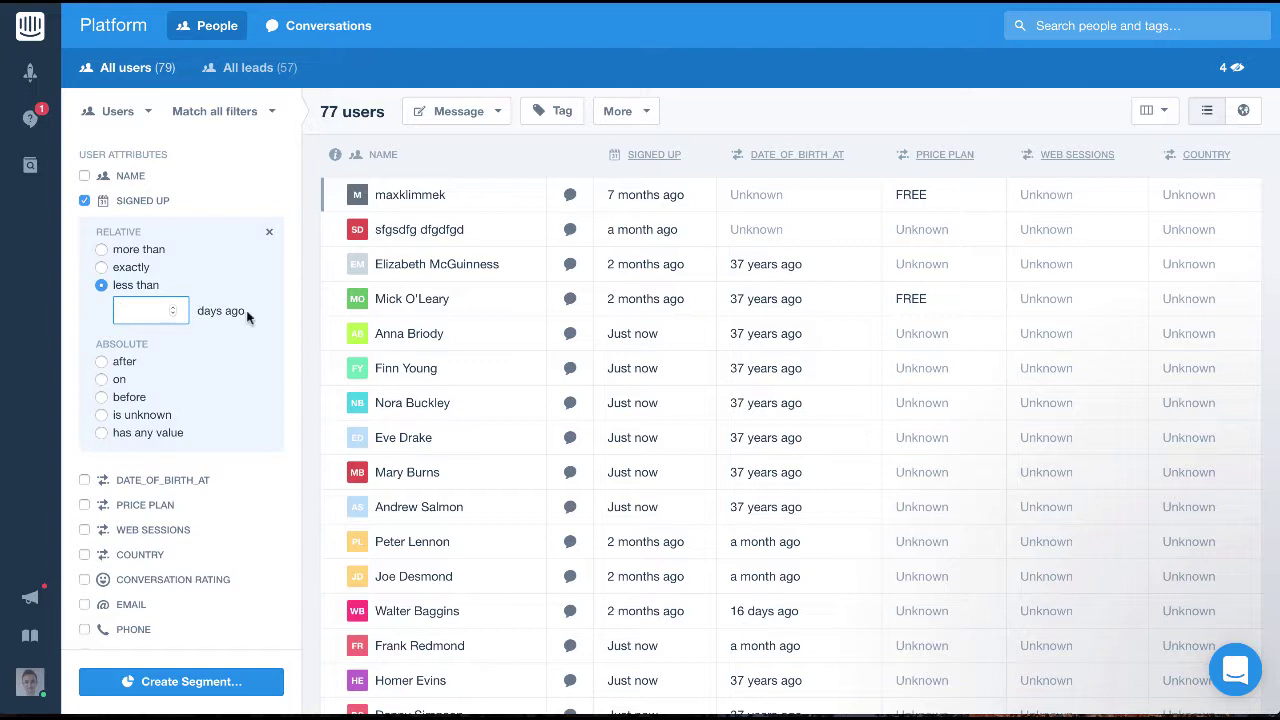
Step: Try the Signed up filter's absolute conditions: after, on and before Jul 26, 2017, is unknown, and has any value
left_click(122, 364)
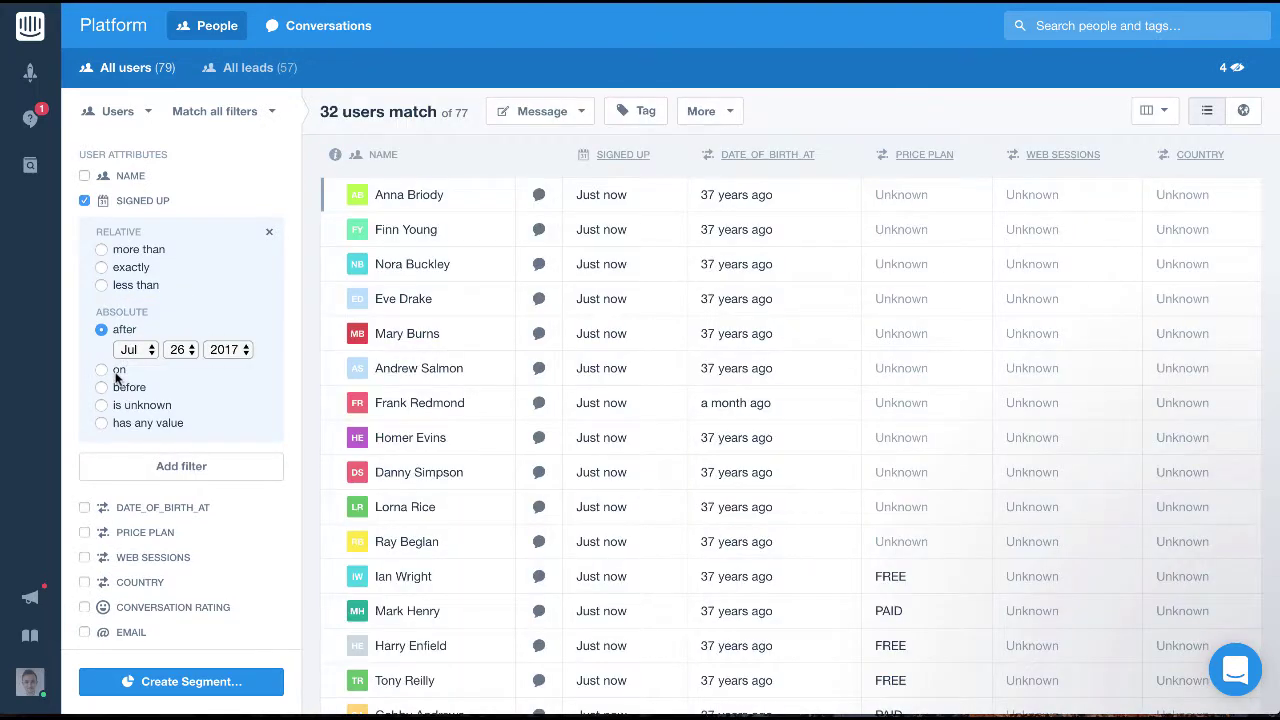
left_click(117, 371)
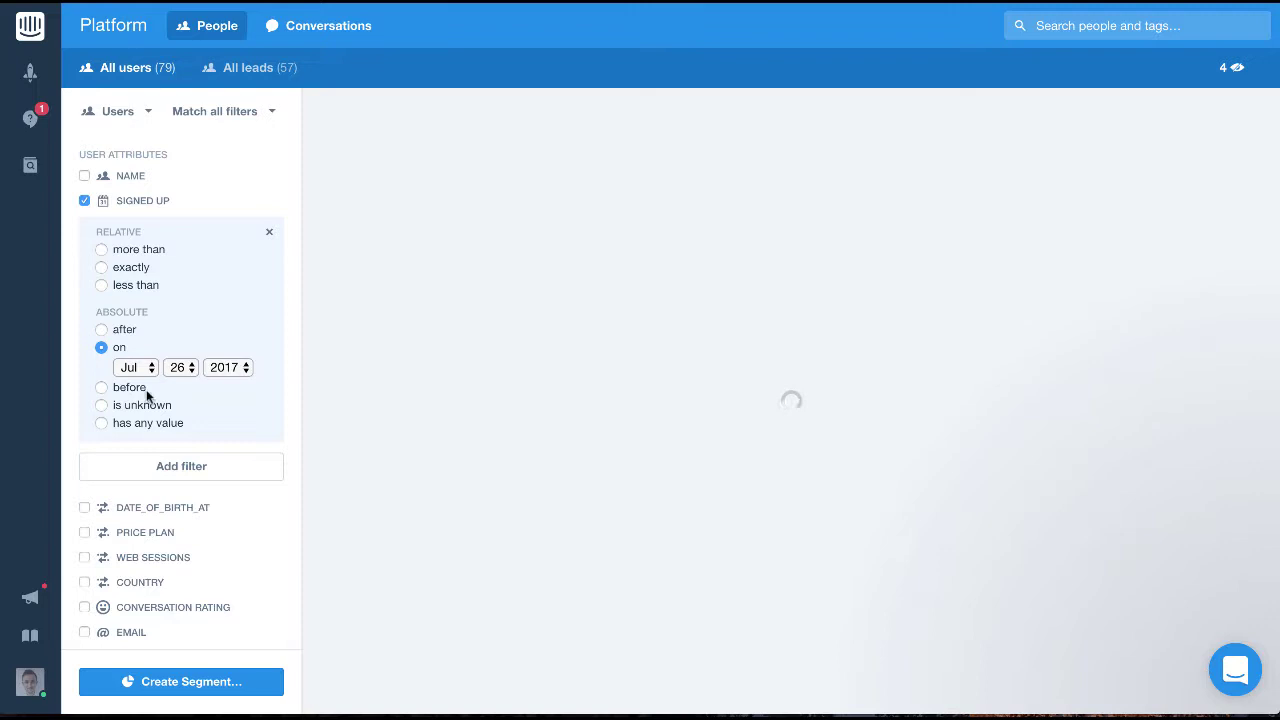
left_click(140, 390)
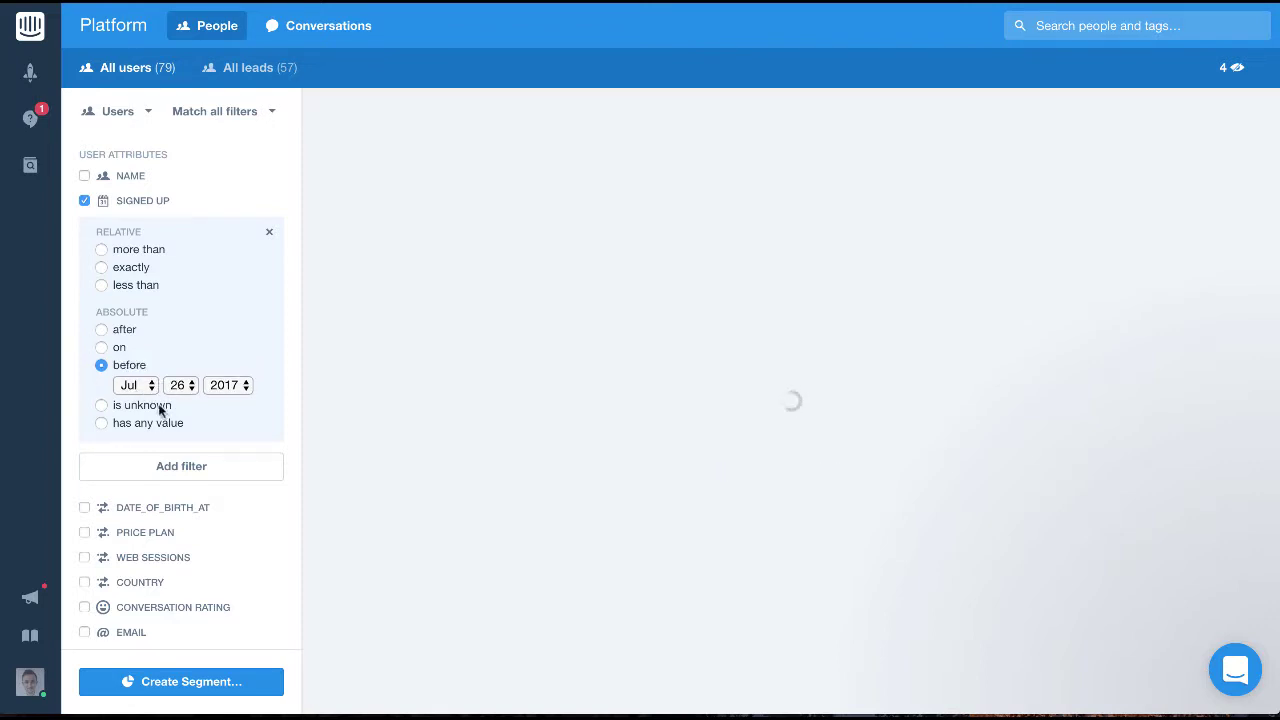
left_click(160, 407)
left_click(166, 403)
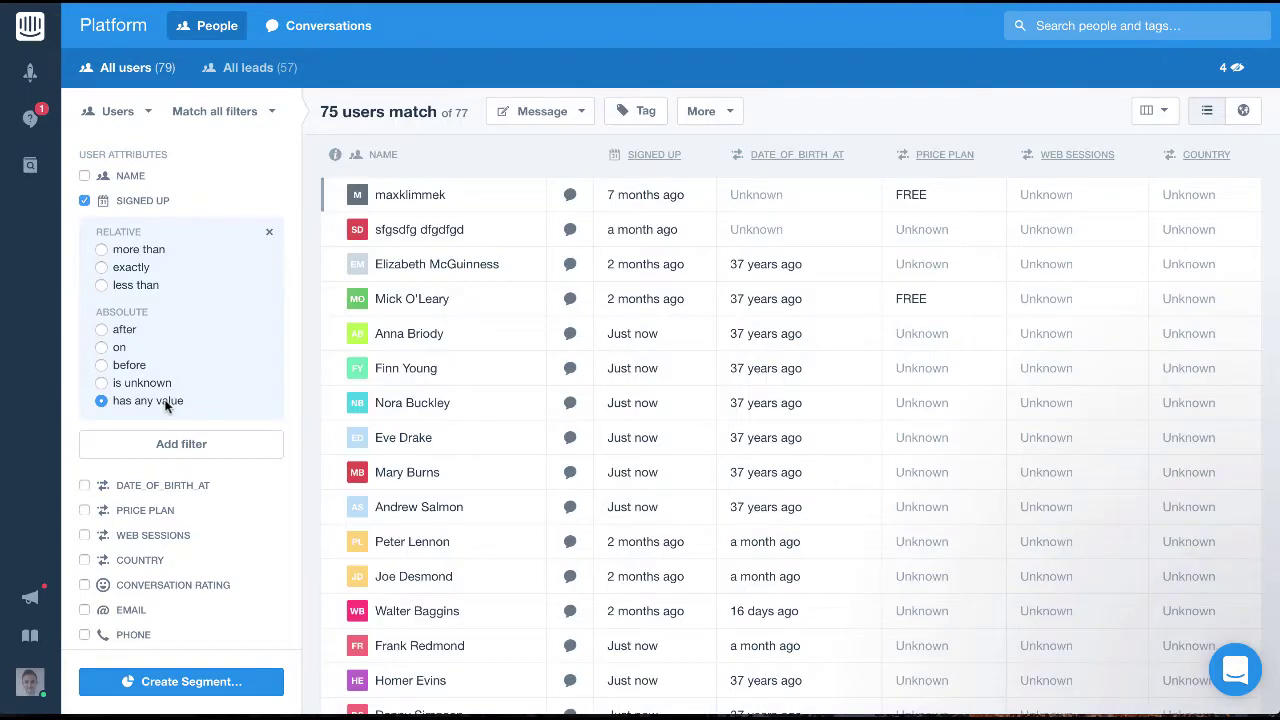
Step: Switch the Signed up filter to after Jul 26, 2017 and look through its day and month choices
left_click(121, 334)
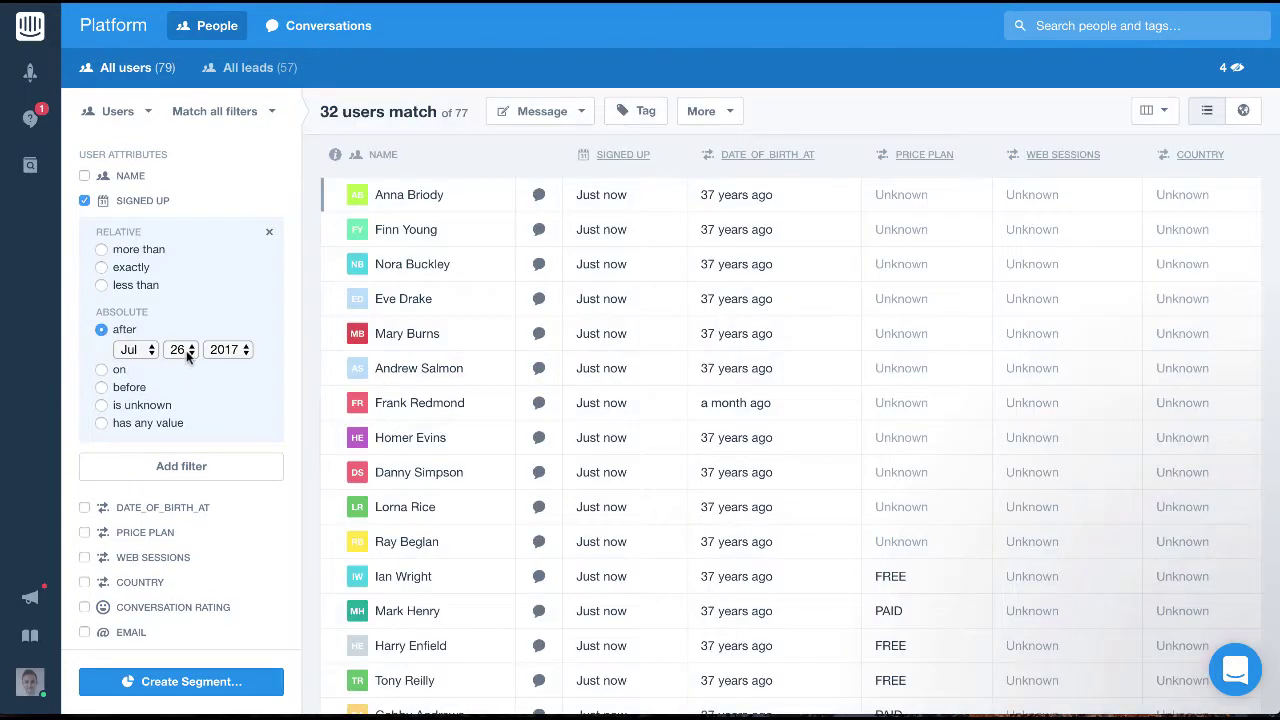
left_click(186, 350)
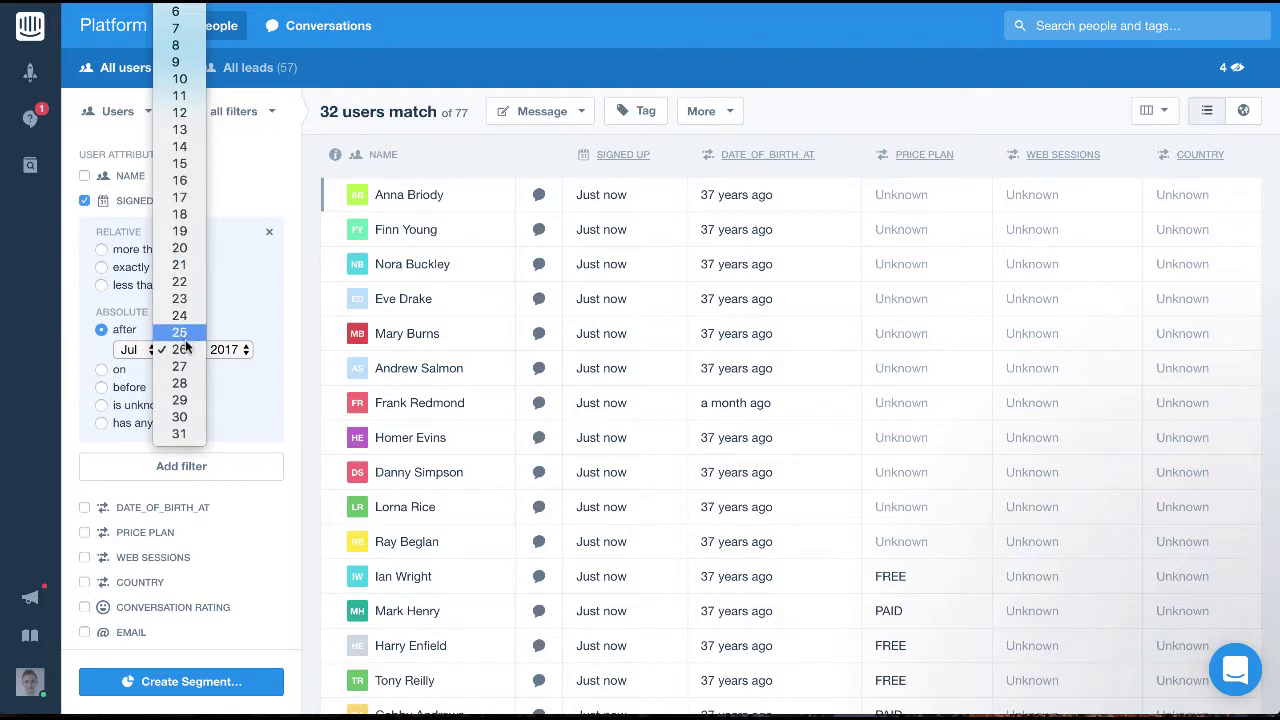
left_click(186, 349)
left_click(132, 350)
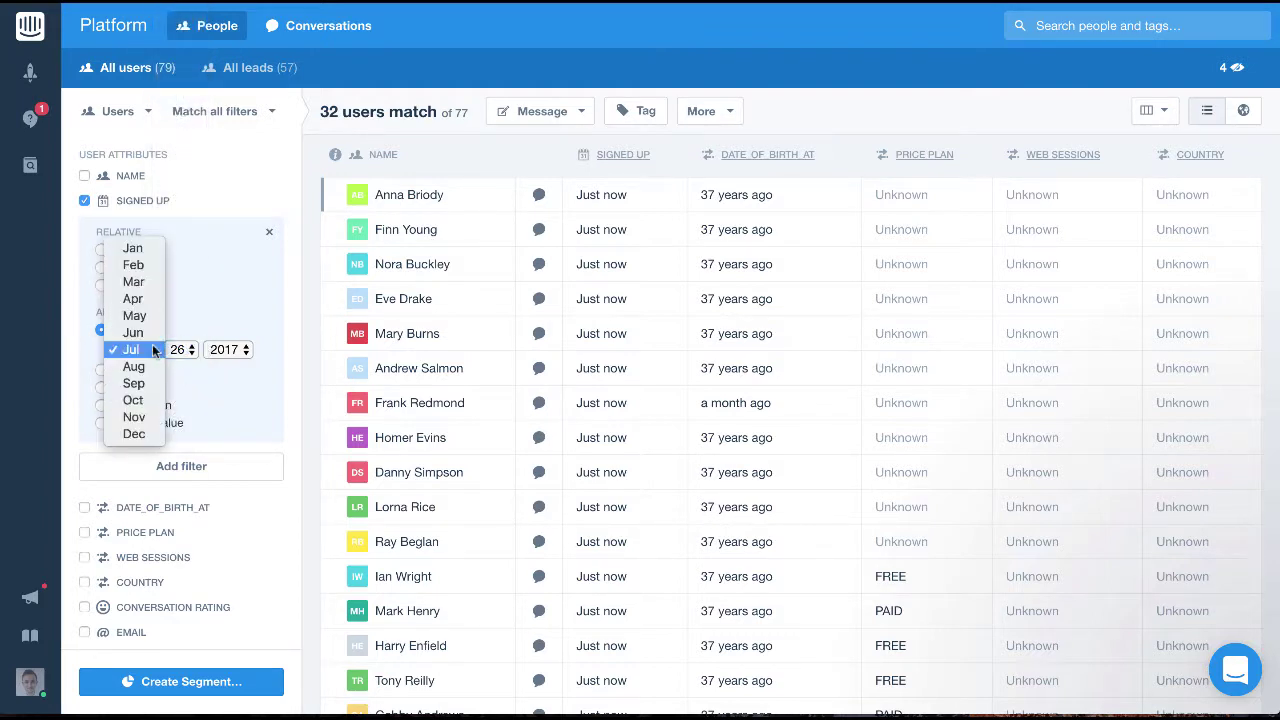
left_click(132, 350)
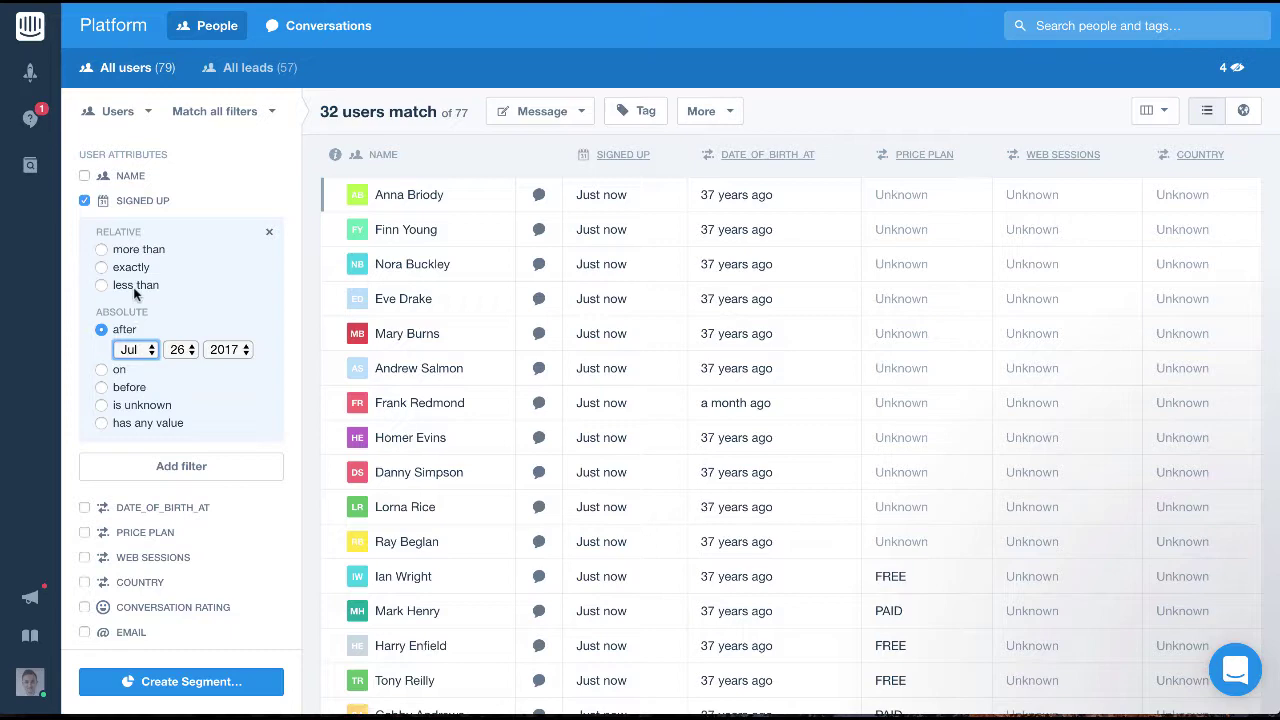
Step: Filter for users who signed up more than 365 days ago and were last seen less than 10 days ago
left_click(138, 256)
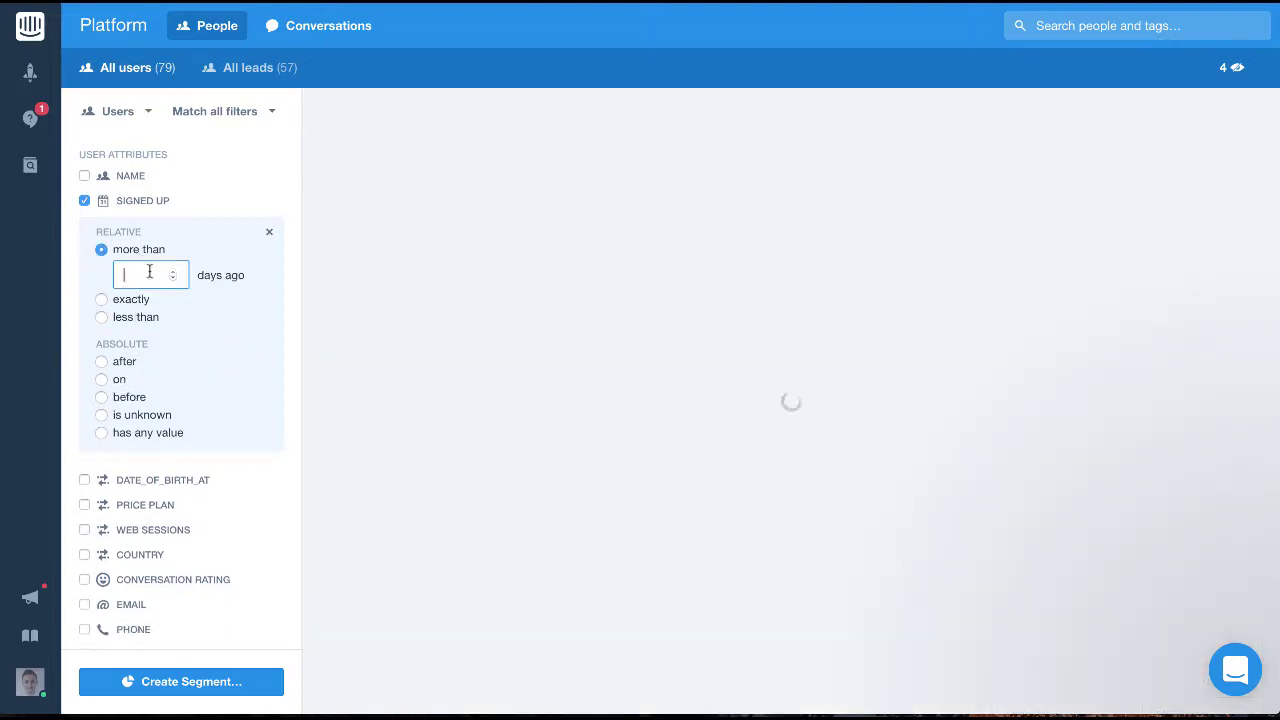
type("365")
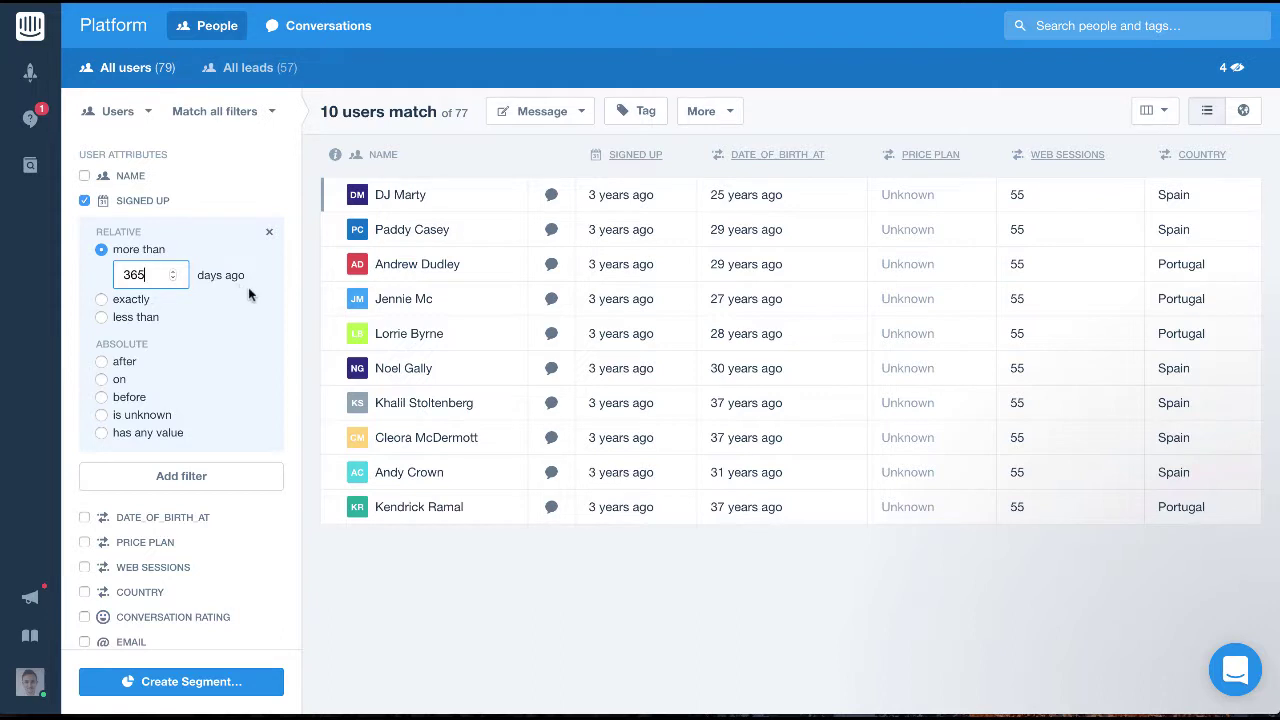
scroll(255, 320, "down", 3)
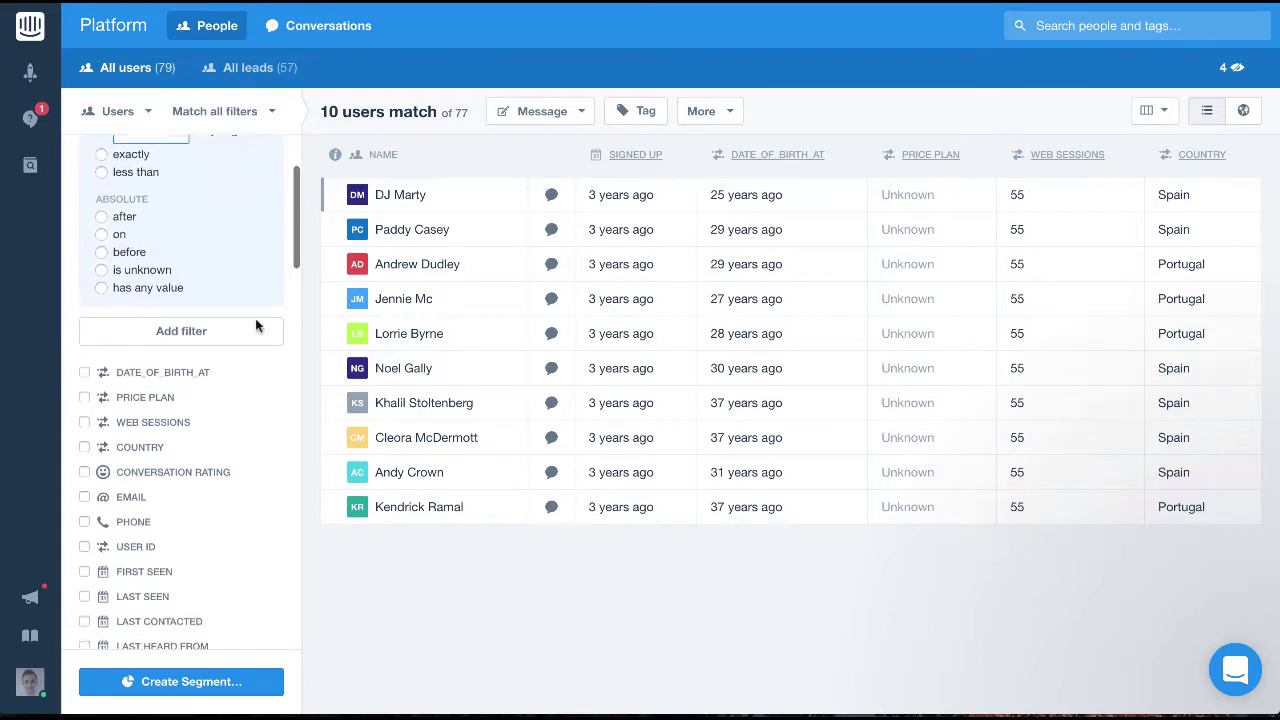
scroll(255, 318, "down", 7)
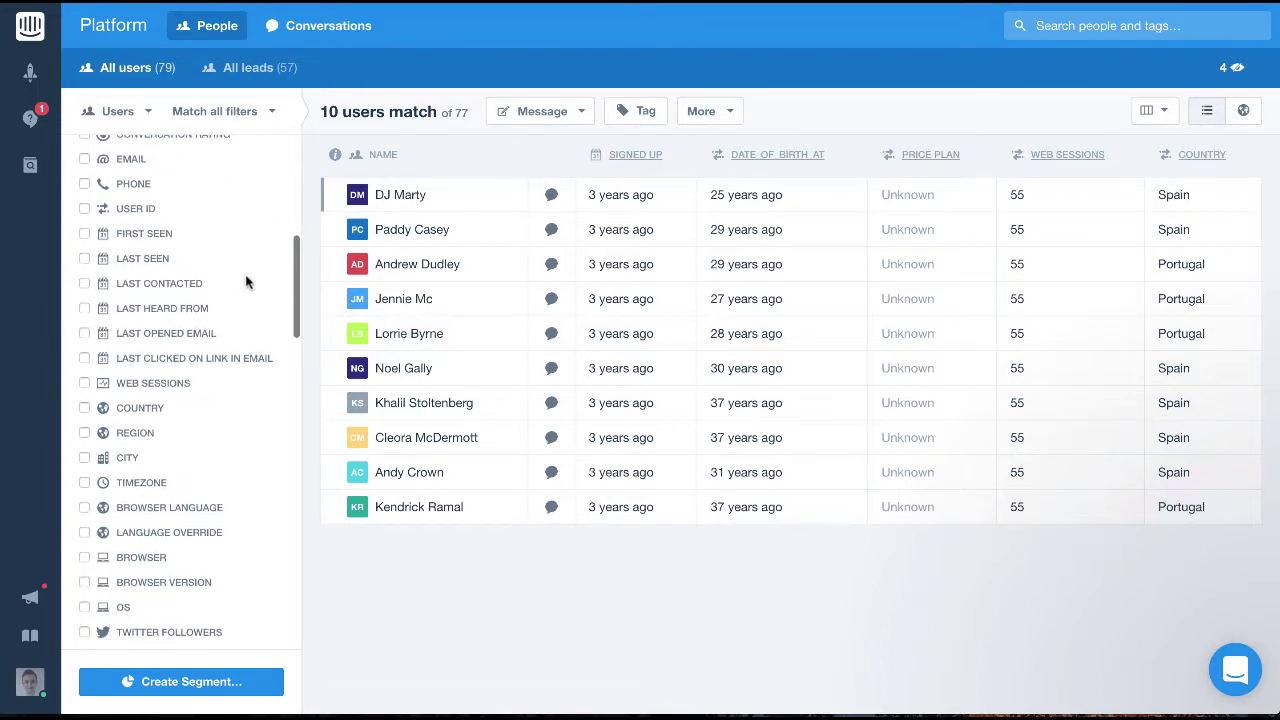
left_click(152, 260)
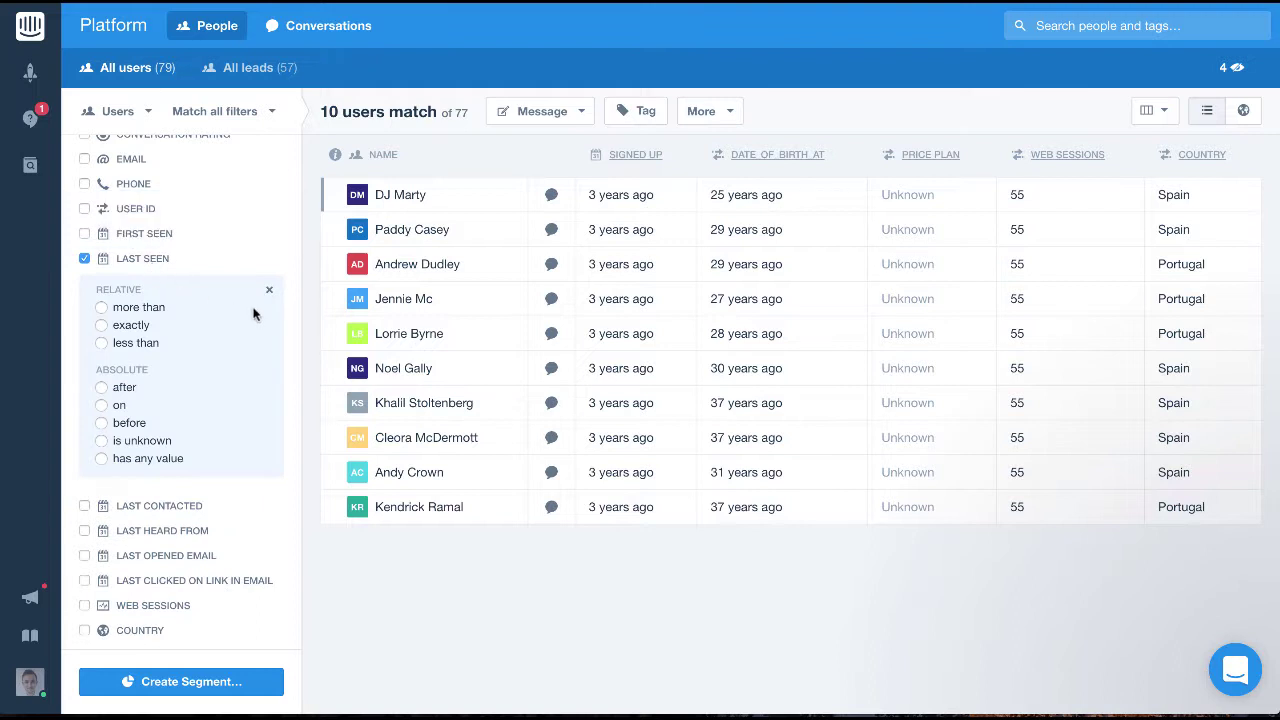
left_click(144, 342)
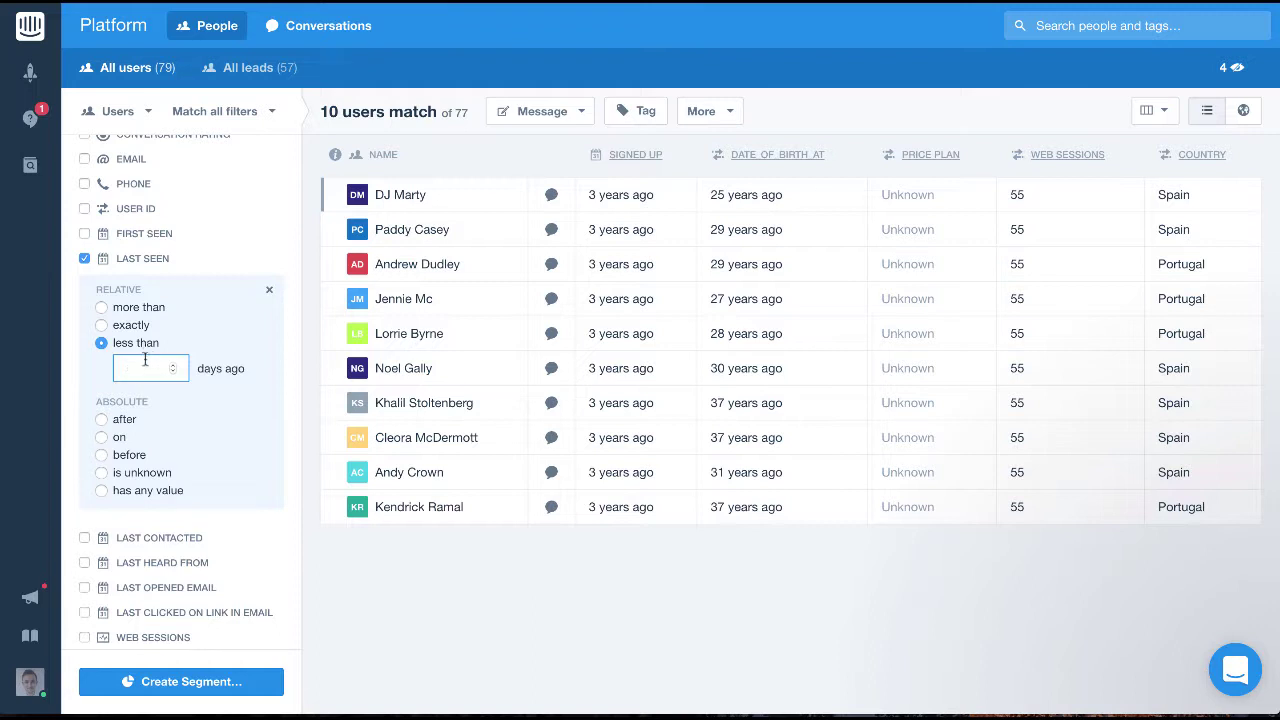
type("10")
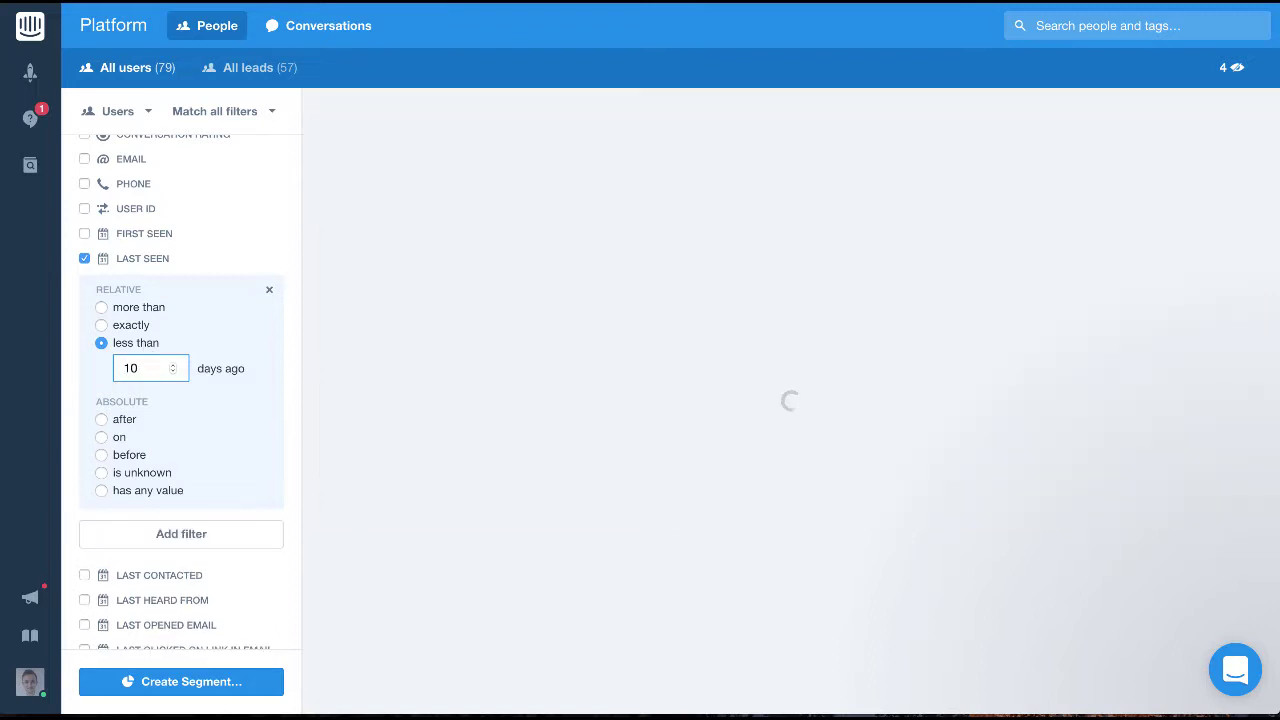
Step: Add a Web sessions filter for users with greater than 50 sessions
scroll(263, 349, "down", 4)
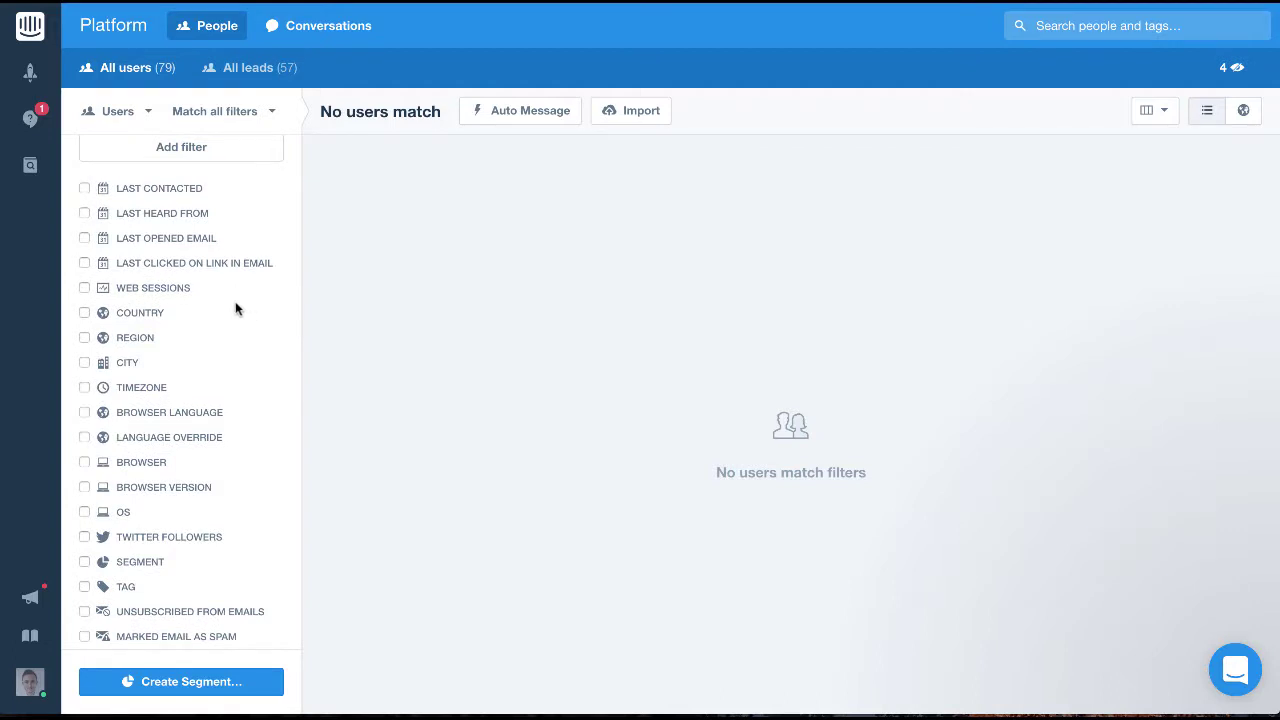
left_click(177, 289)
left_click(160, 321)
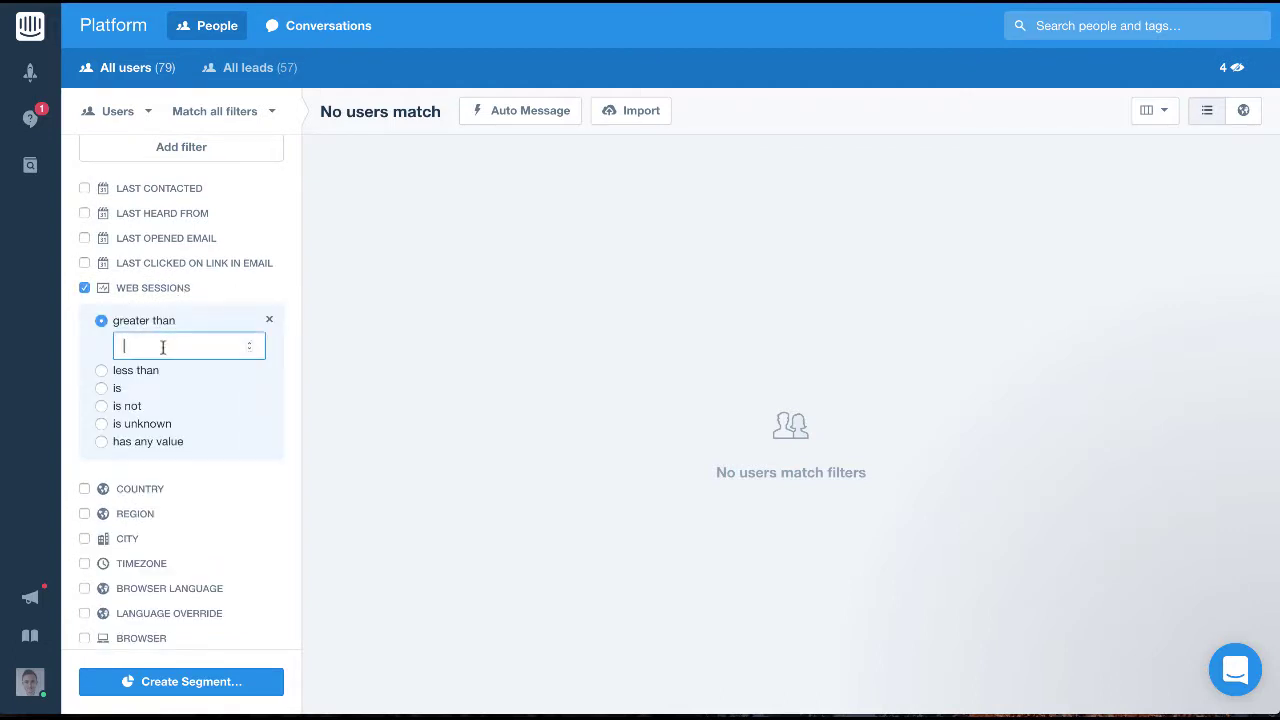
type("50")
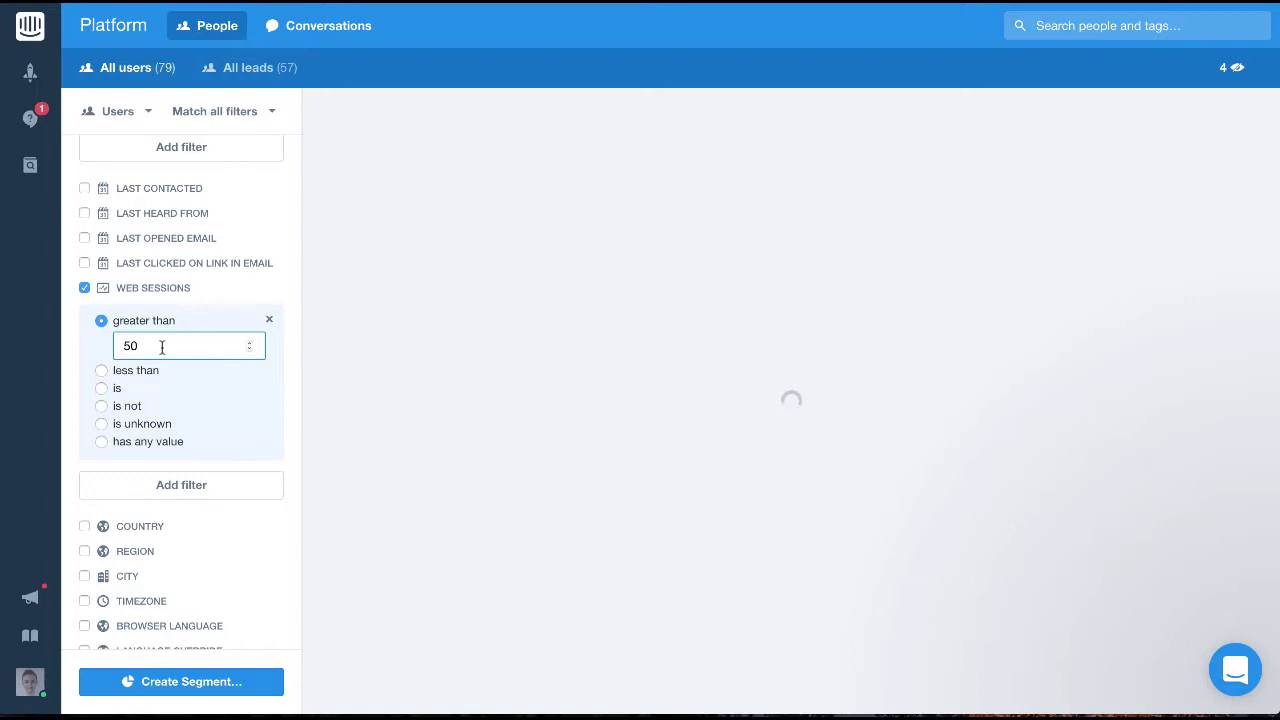
Step: Review the combined filters, then remove the Web sessions and Last seen filters
scroll(205, 333, "up", 5)
scroll(206, 332, "up", 4)
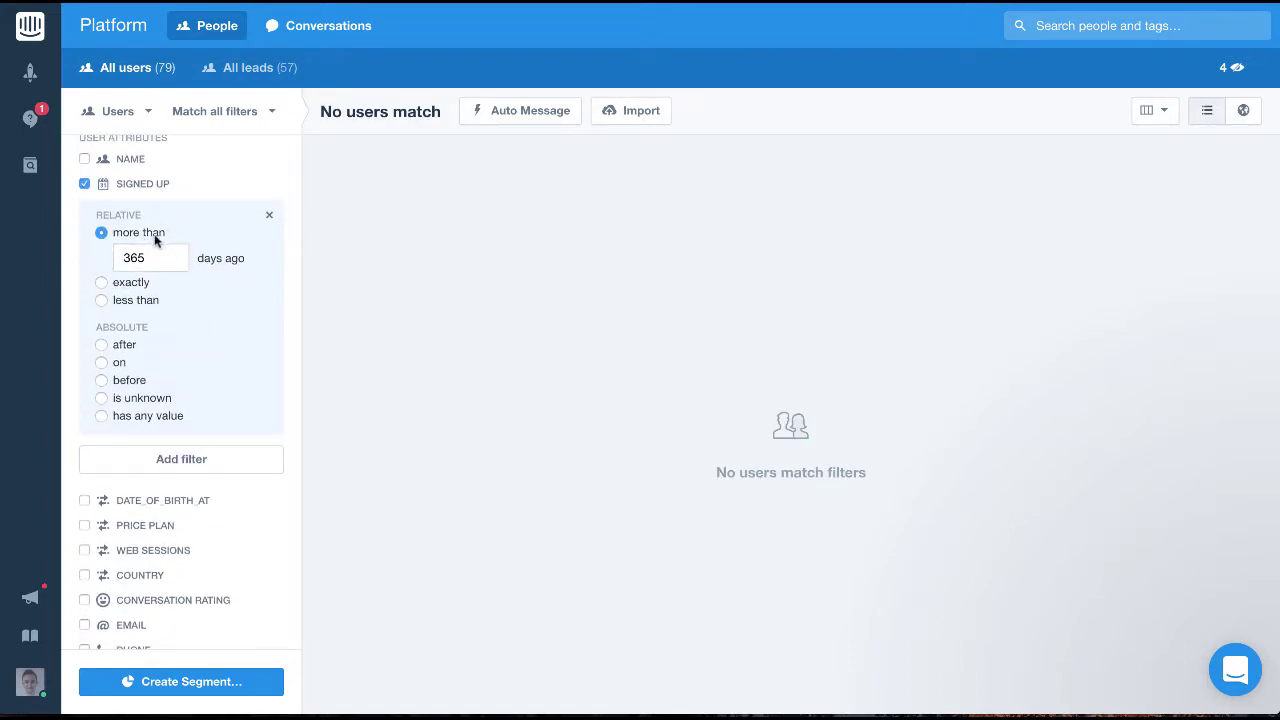
scroll(225, 285, "down", 4)
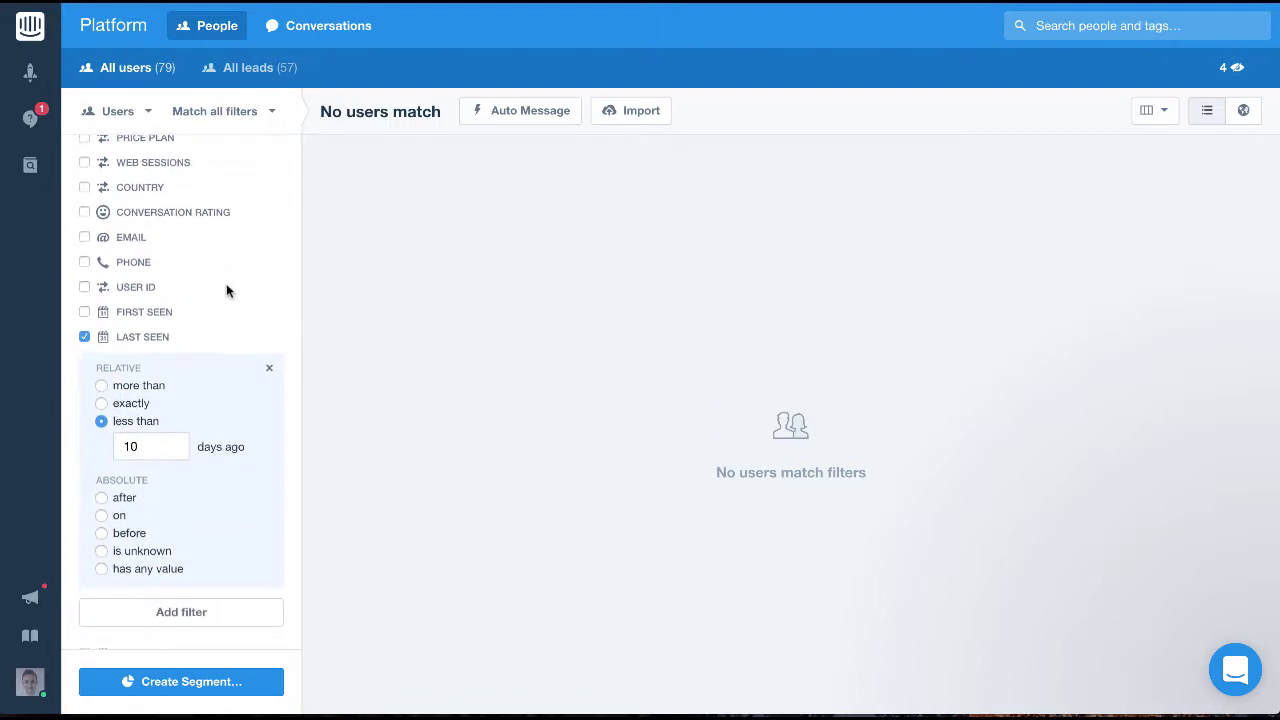
scroll(226, 290, "down", 1)
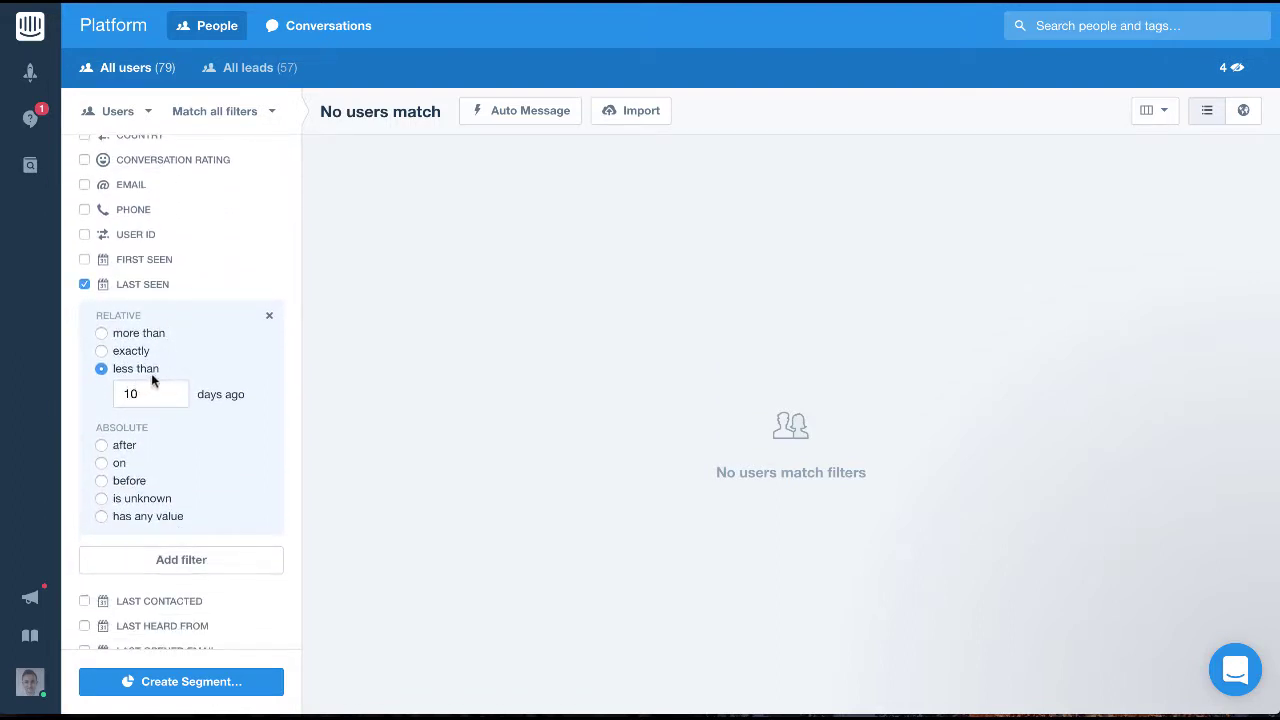
scroll(203, 345, "down", 8)
left_click(206, 303)
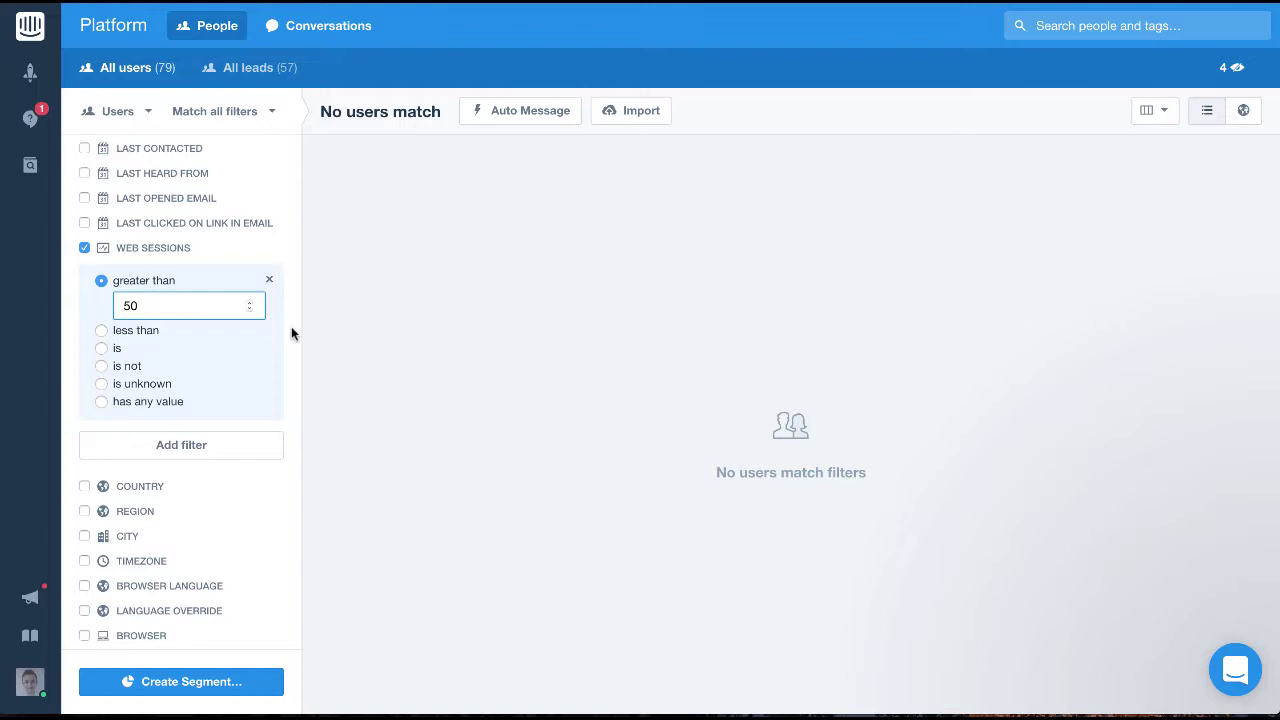
left_click(269, 280)
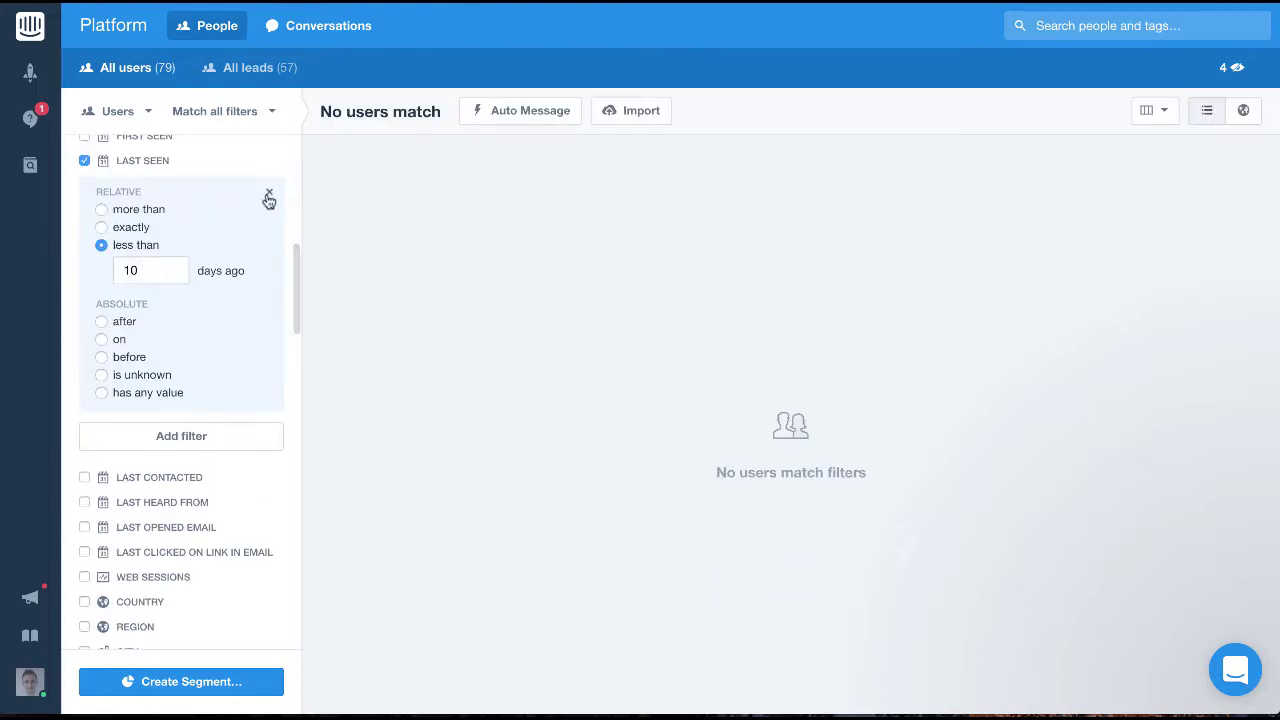
left_click(267, 196)
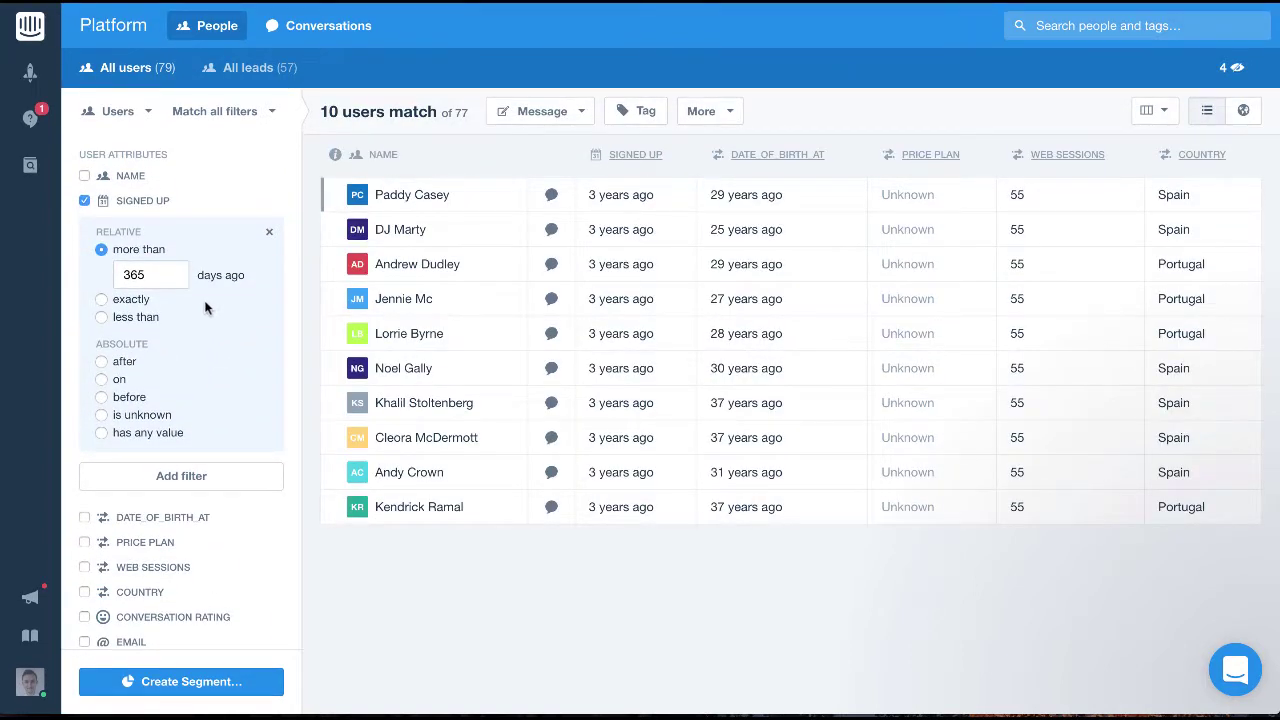
Step: Filter for users who signed up more than 30 days ago and have less than 5 web sessions
left_click(134, 279)
type("30")
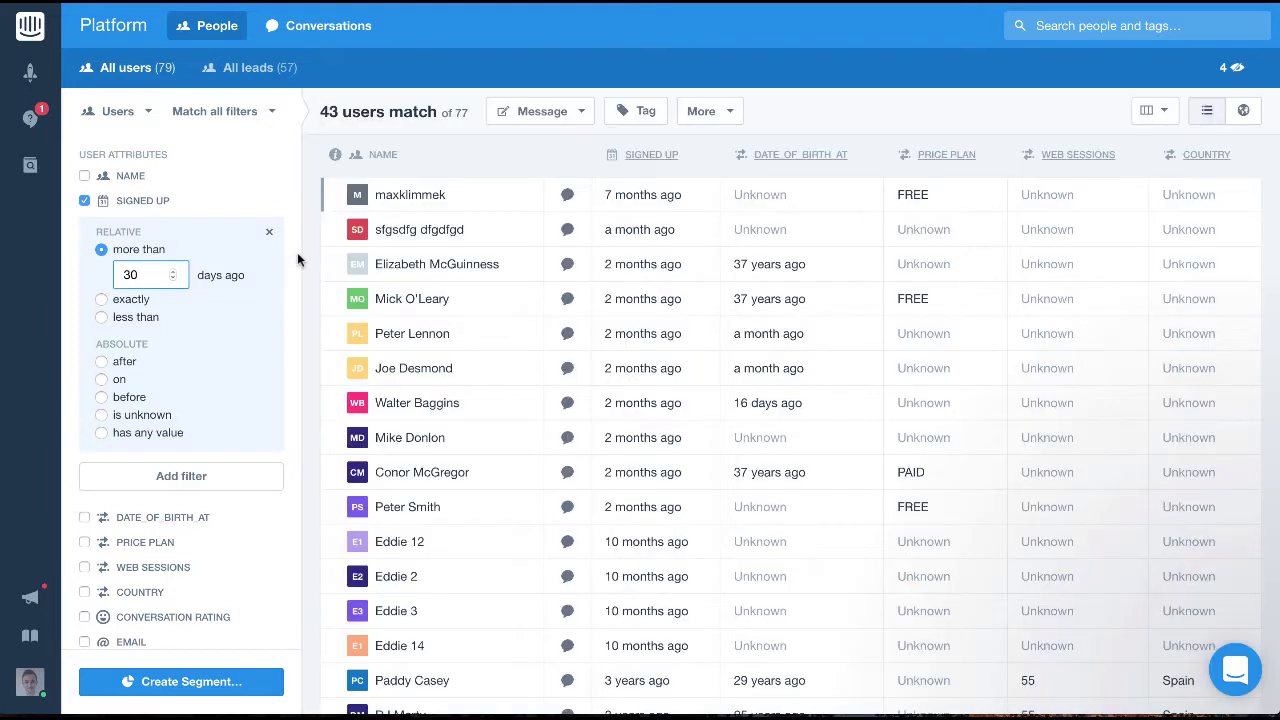
scroll(287, 276, "down", 3)
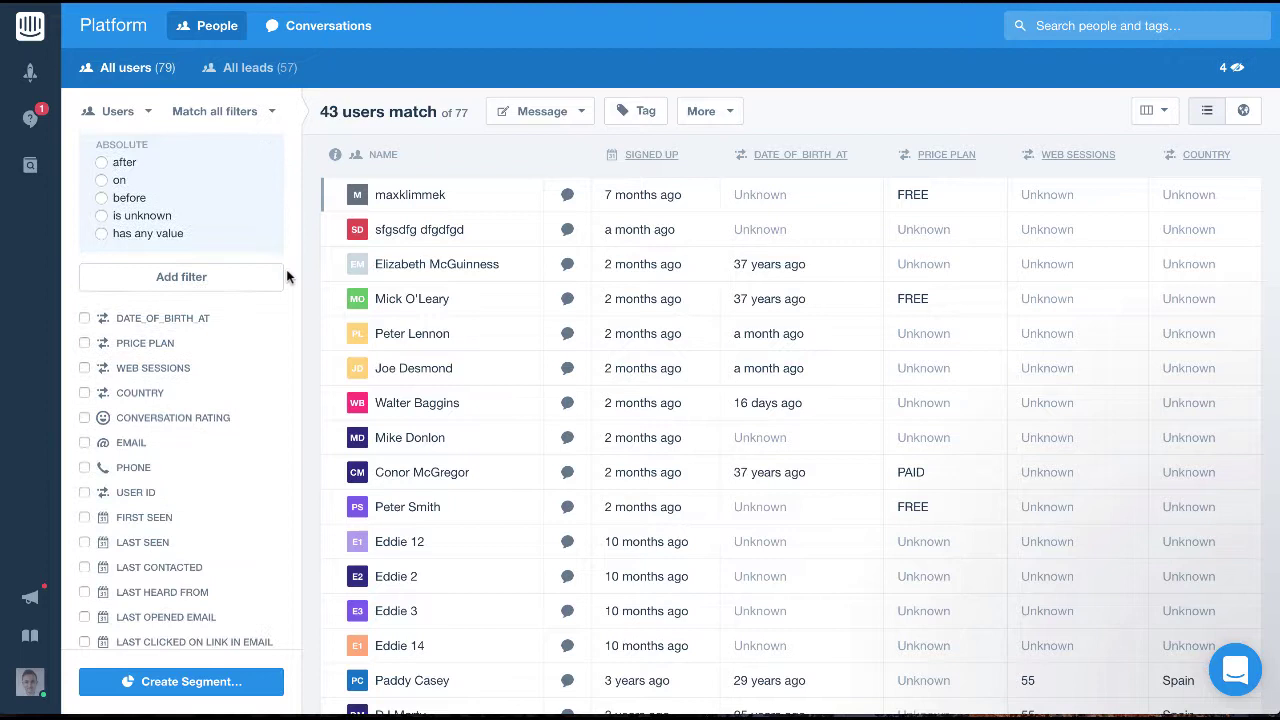
scroll(286, 269, "down", 2)
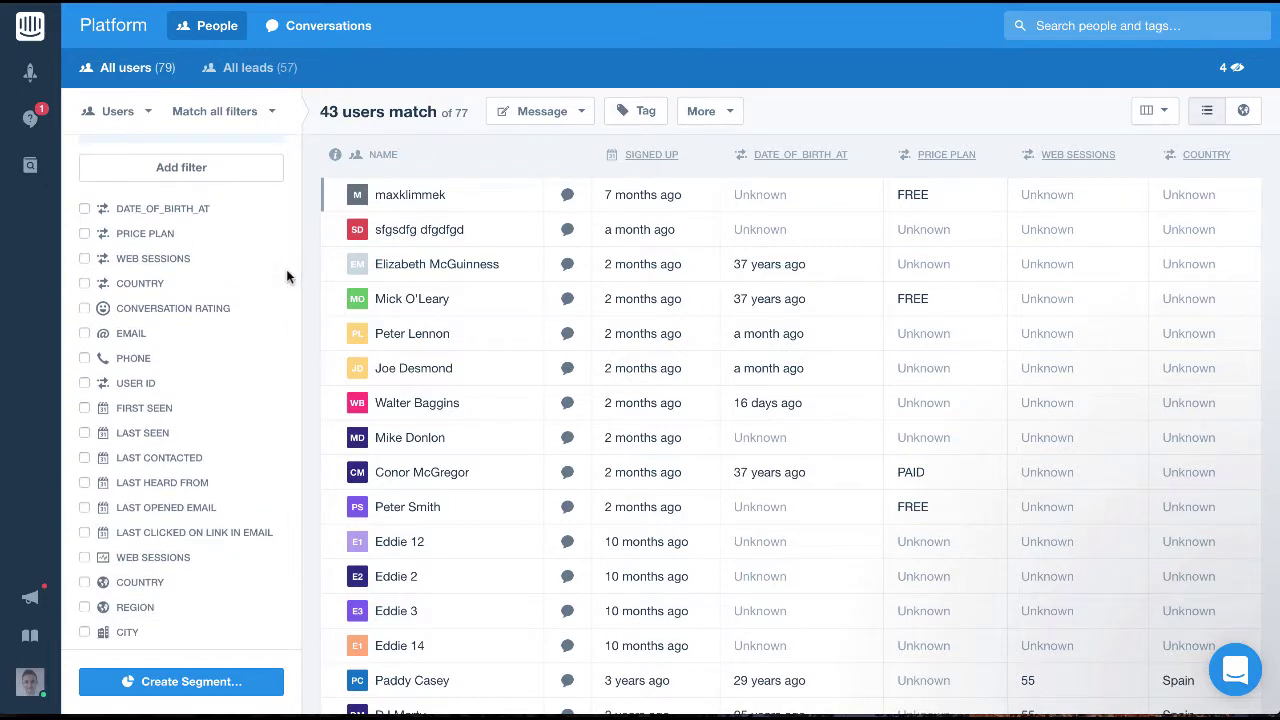
left_click(175, 258)
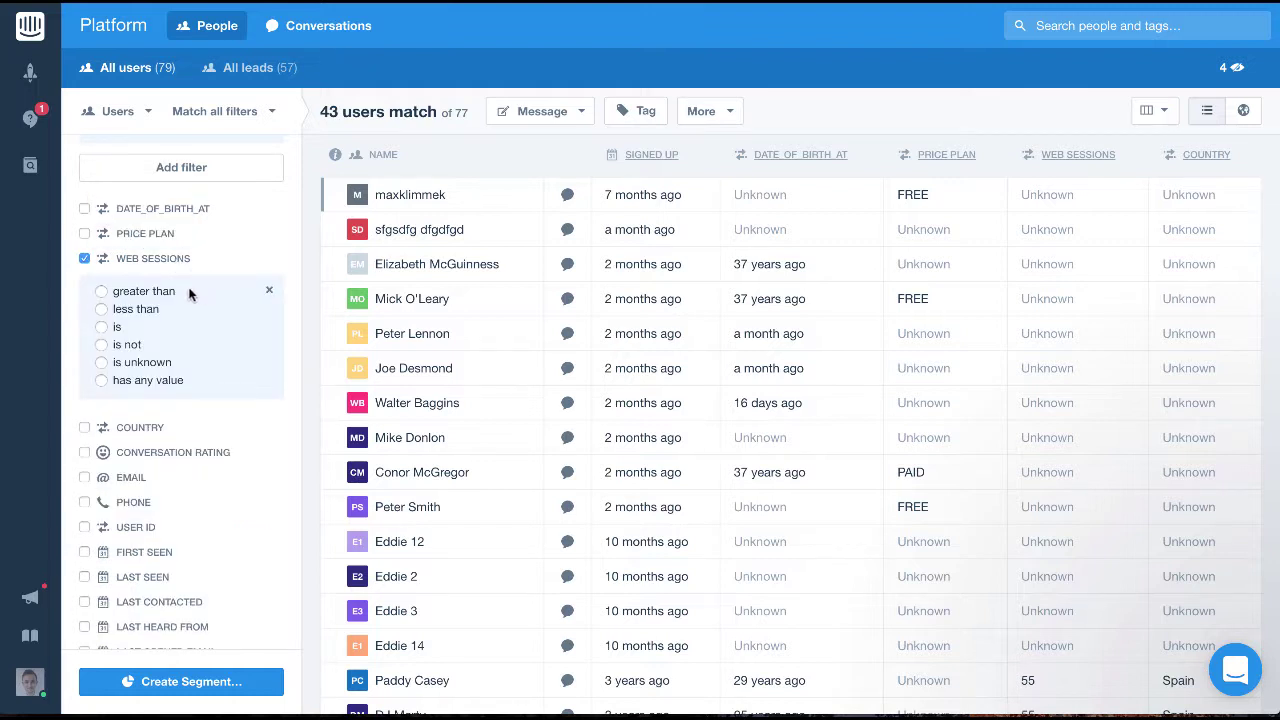
left_click(136, 309)
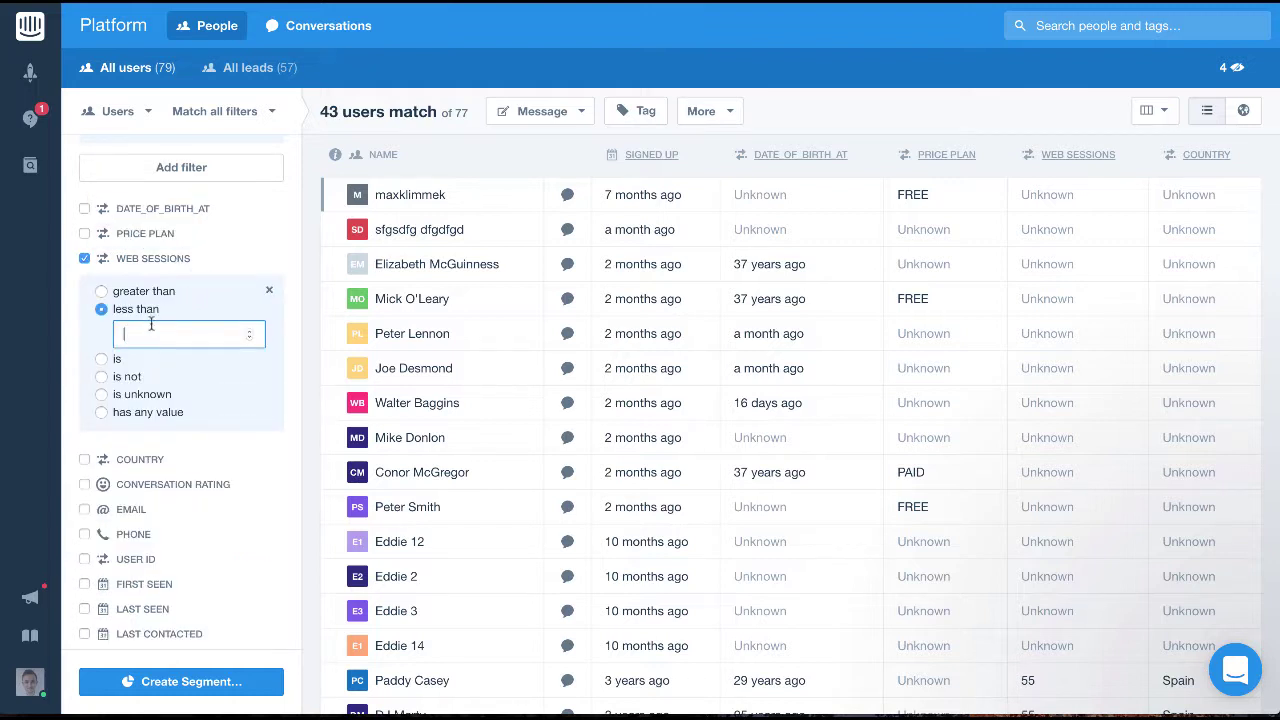
type("5")
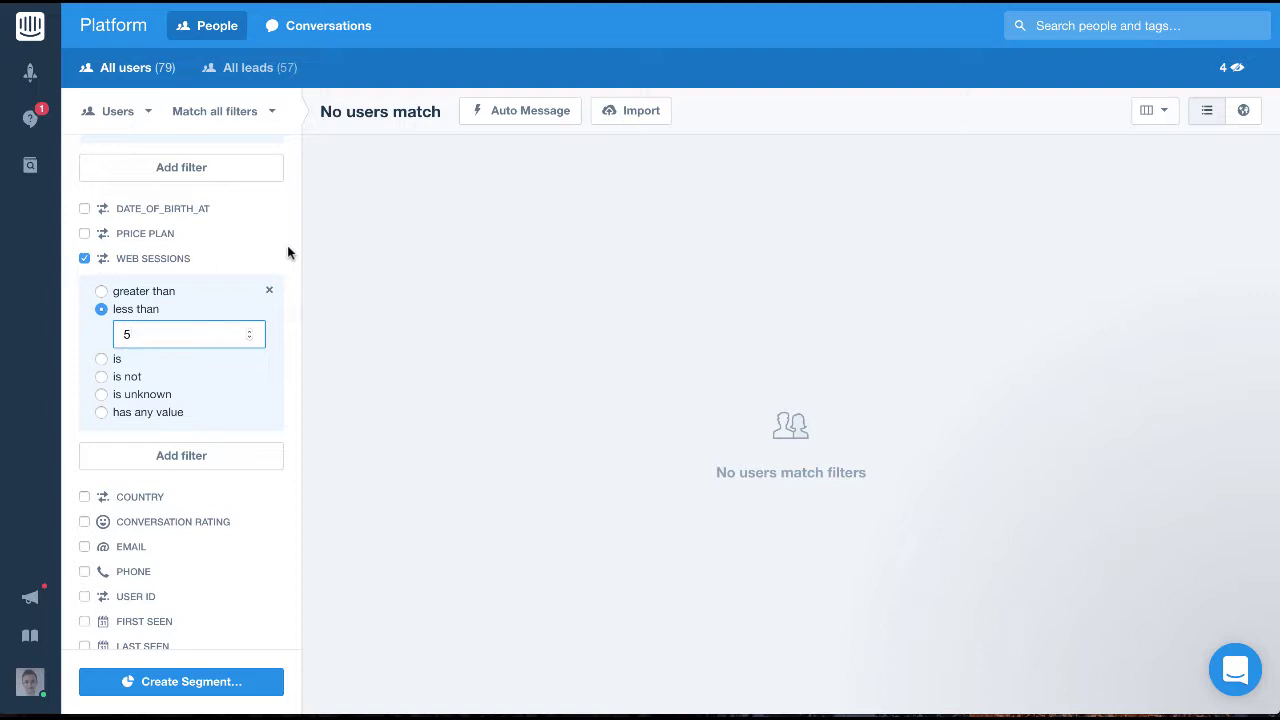
Step: Remove the Web sessions and Signed up filters to clear the user list
left_click(268, 291)
scroll(268, 285, "up", 3)
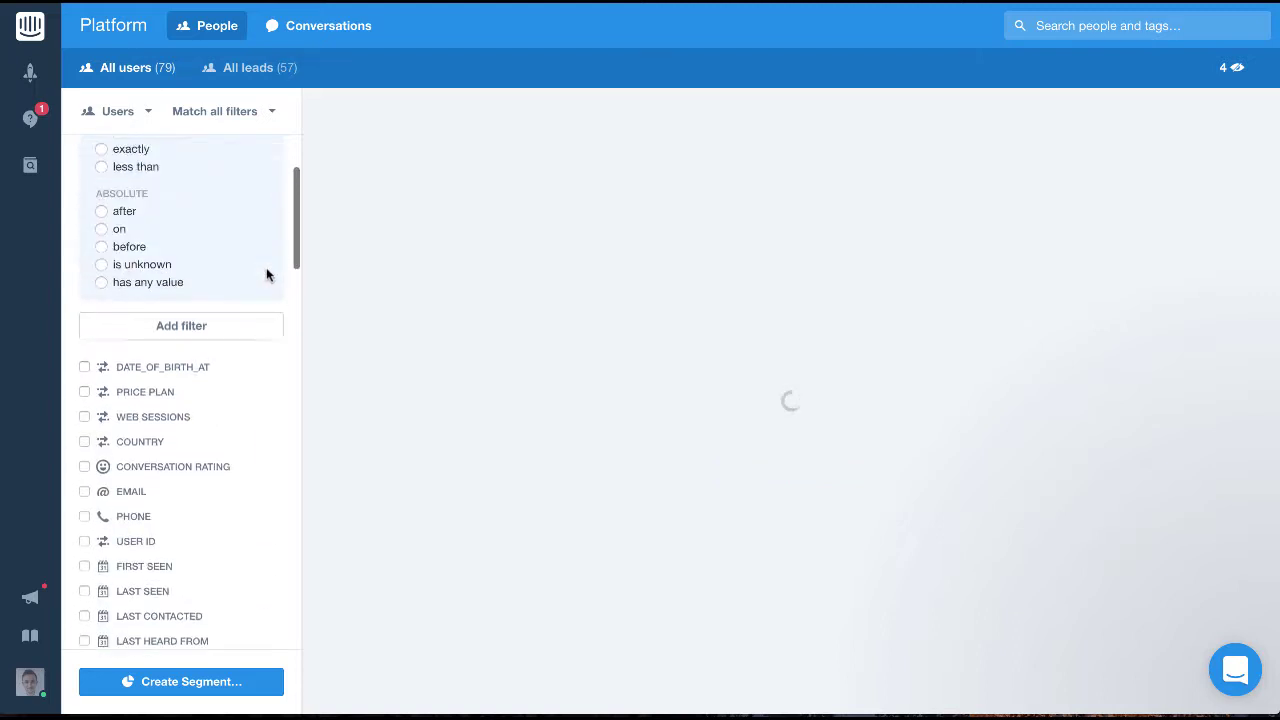
scroll(266, 274, "up", 3)
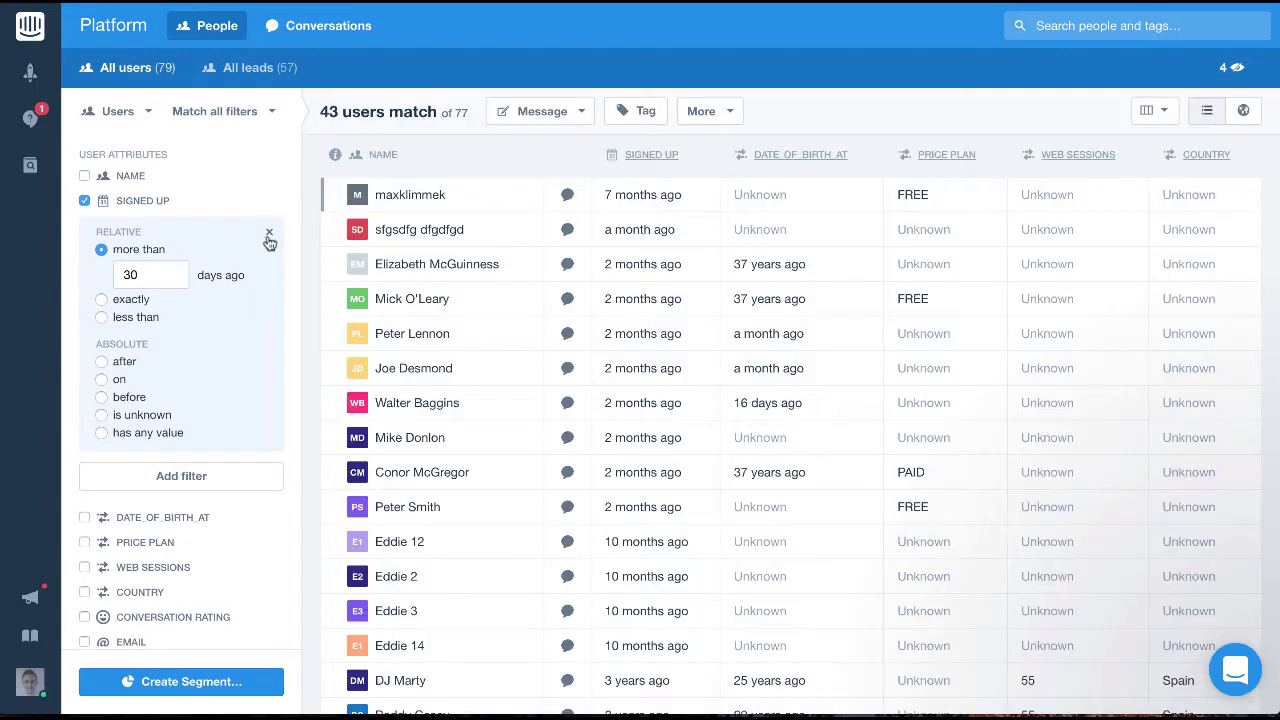
left_click(266, 239)
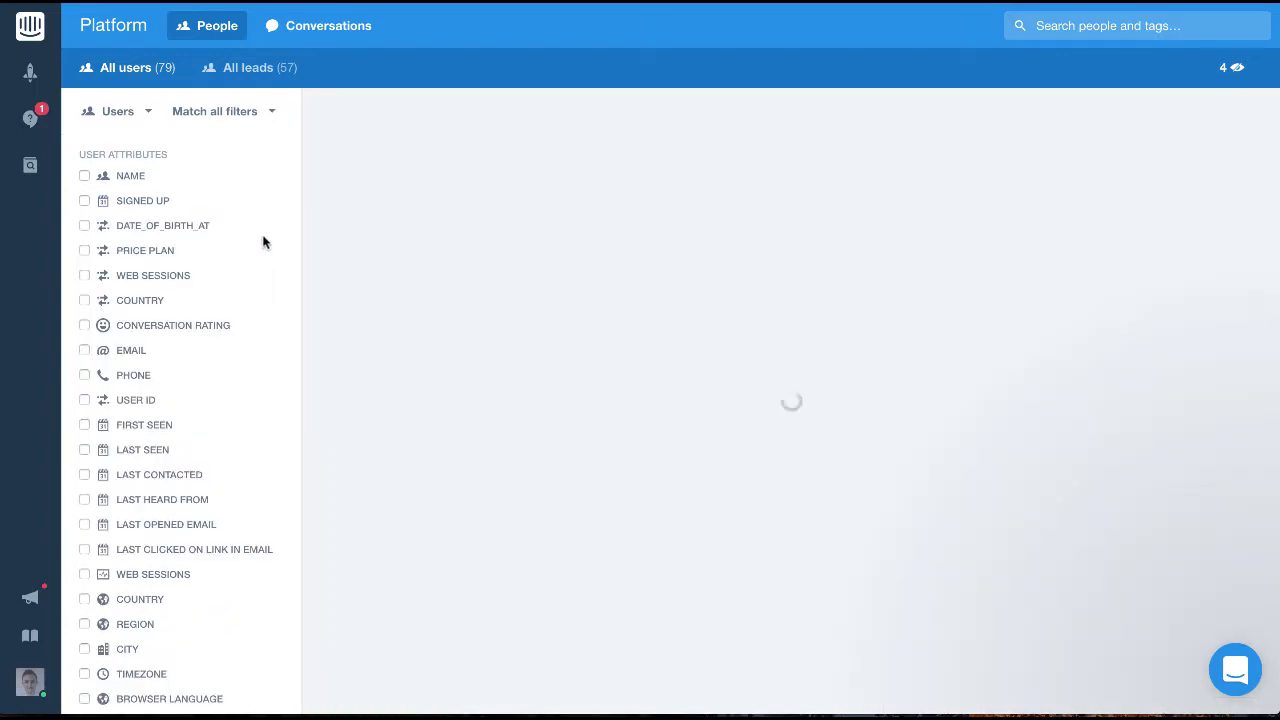
Step: Filter the user list to those whose Country is Spain
left_click(133, 300)
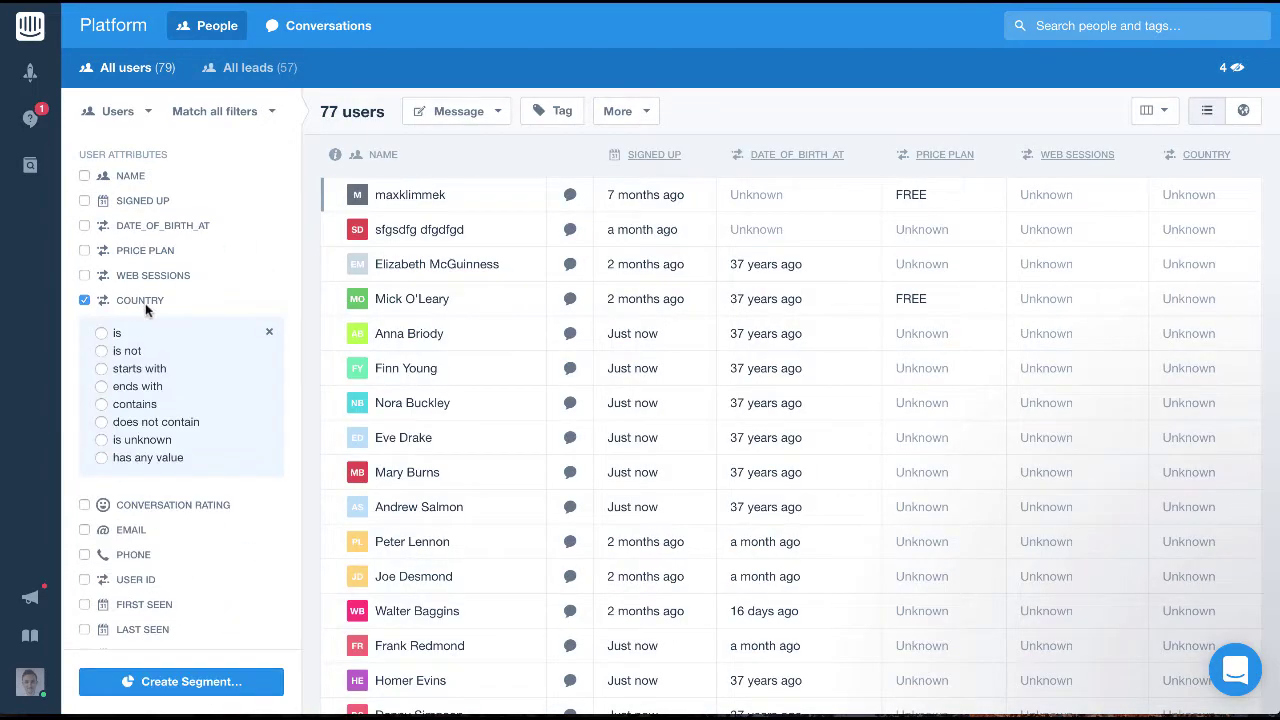
left_click(104, 333)
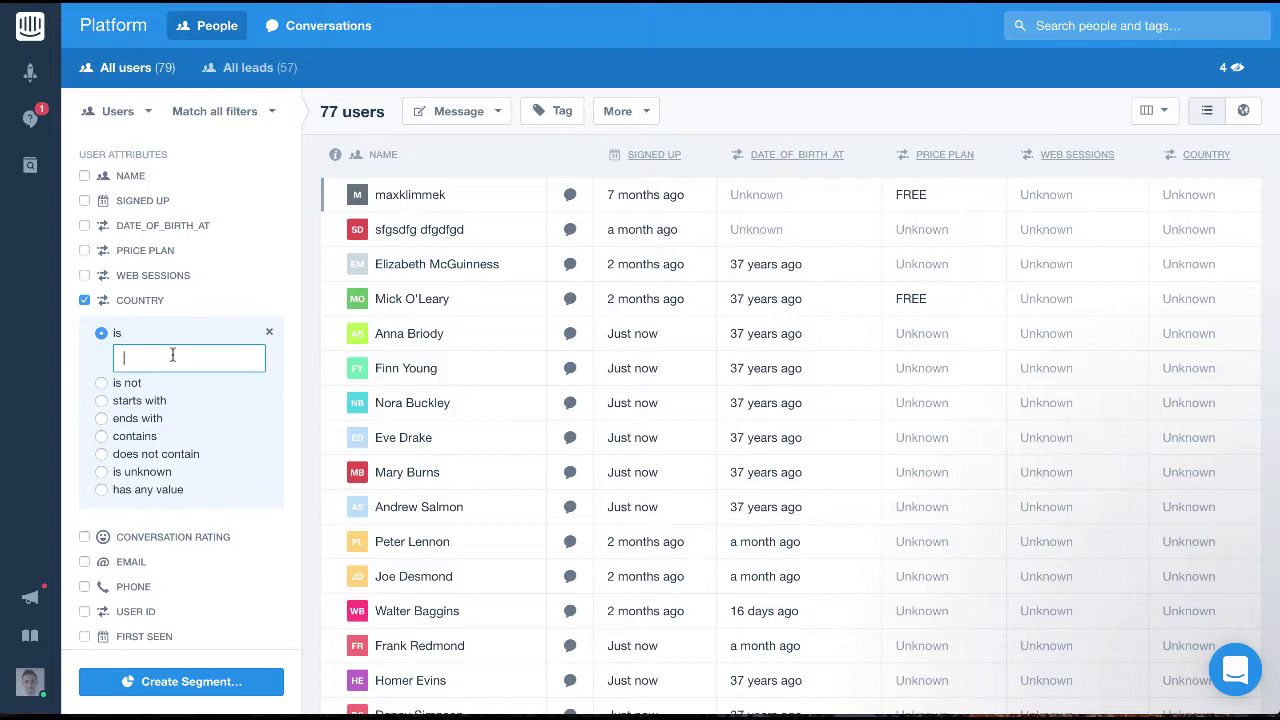
type("Spain")
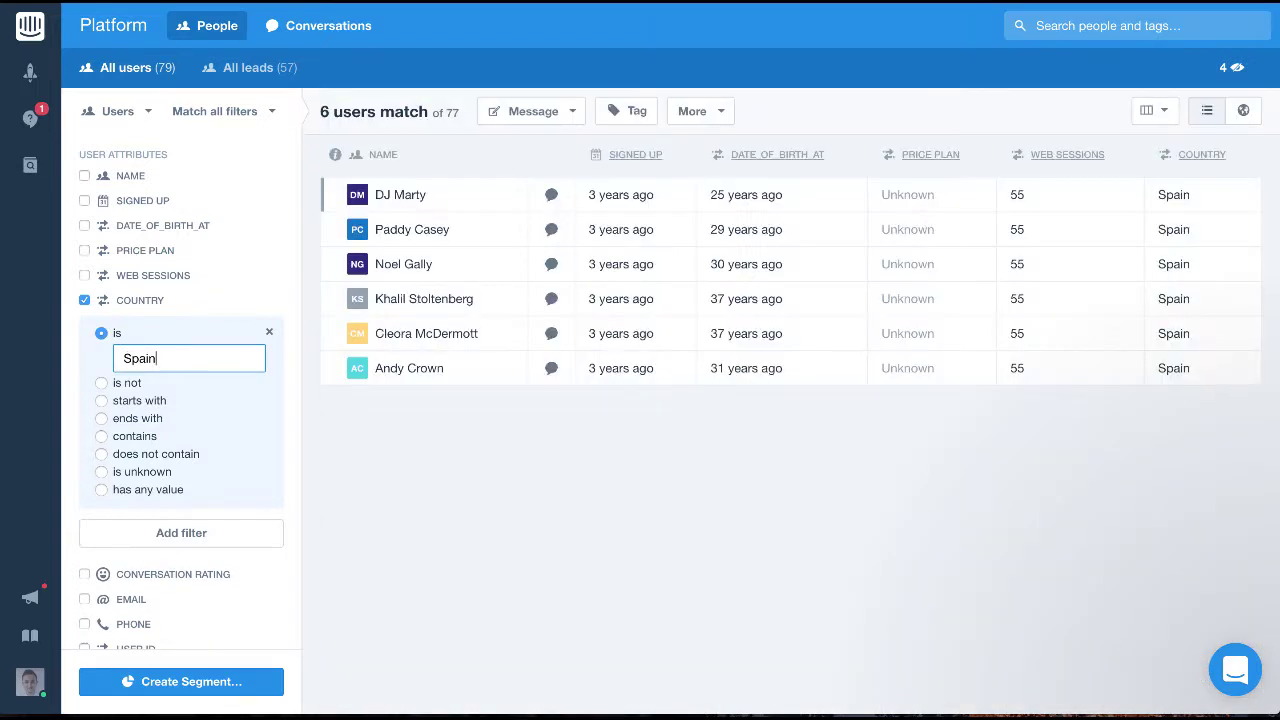
Step: Add a second Country condition that is Portugal beneath the Spain condition
scroll(186, 304, "down", 2)
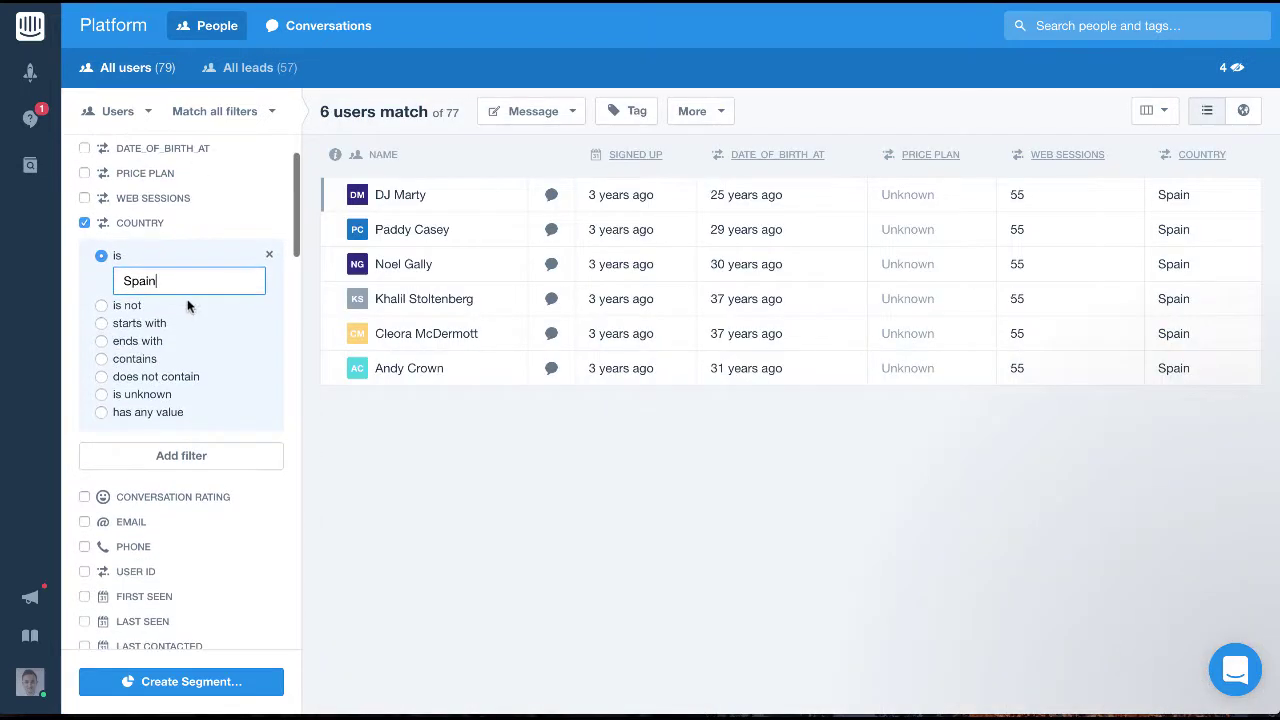
scroll(250, 325, "down", 2)
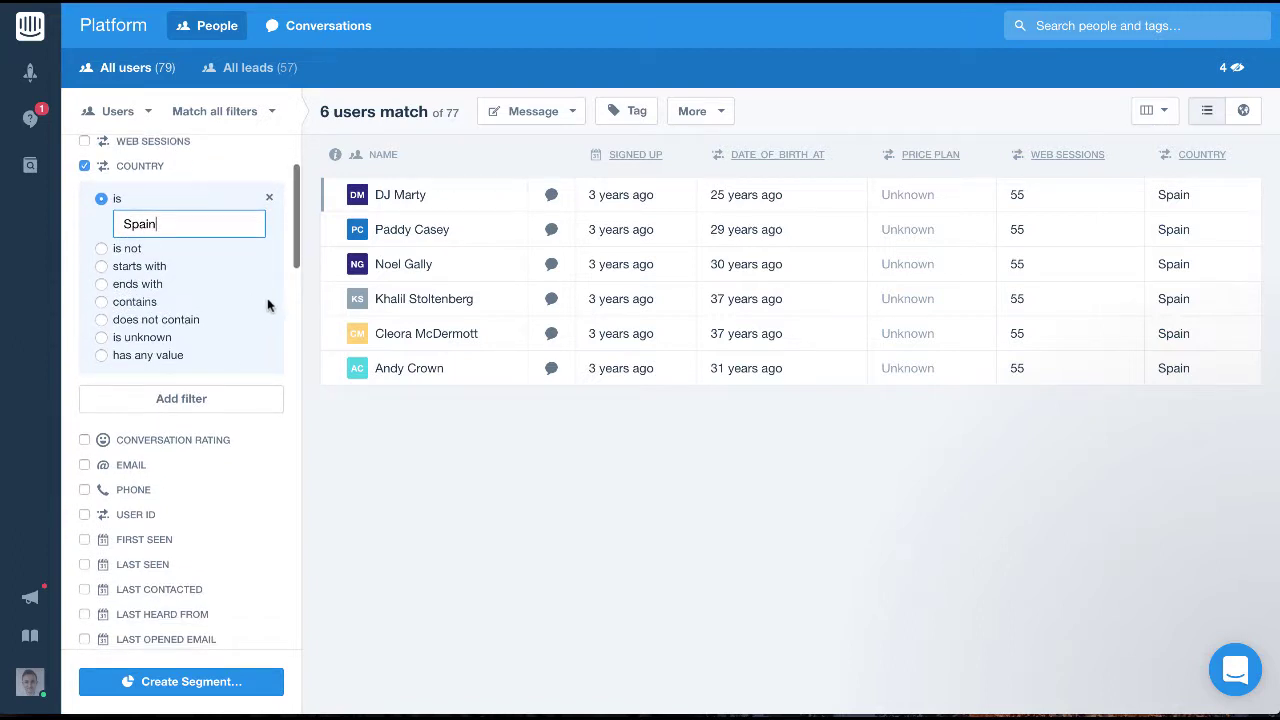
scroll(268, 305, "down", 1)
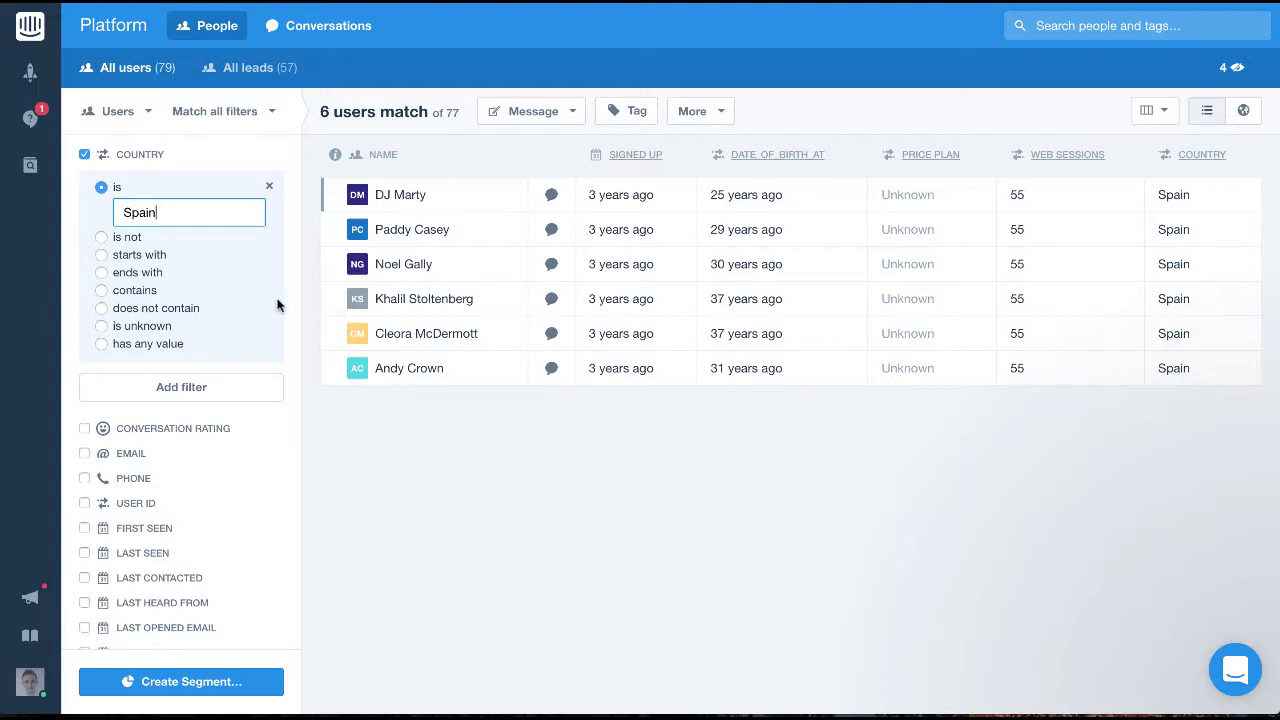
left_click(183, 388)
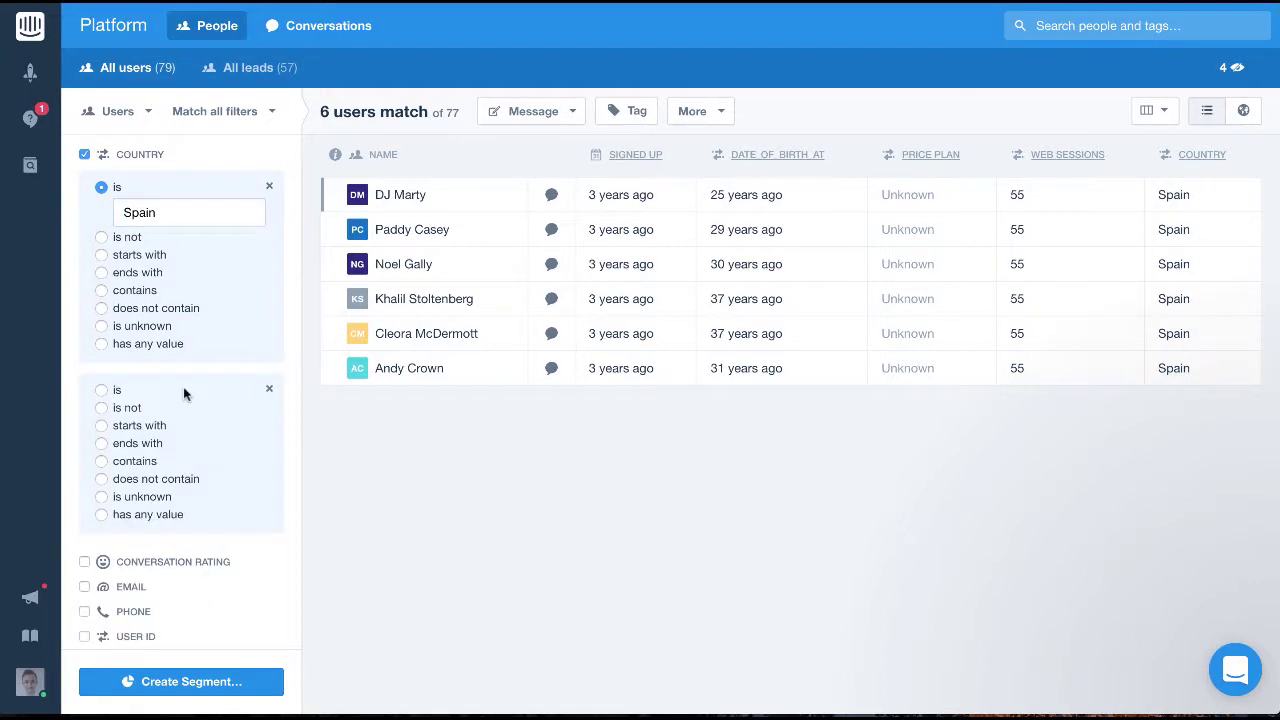
scroll(183, 386, "down", 1)
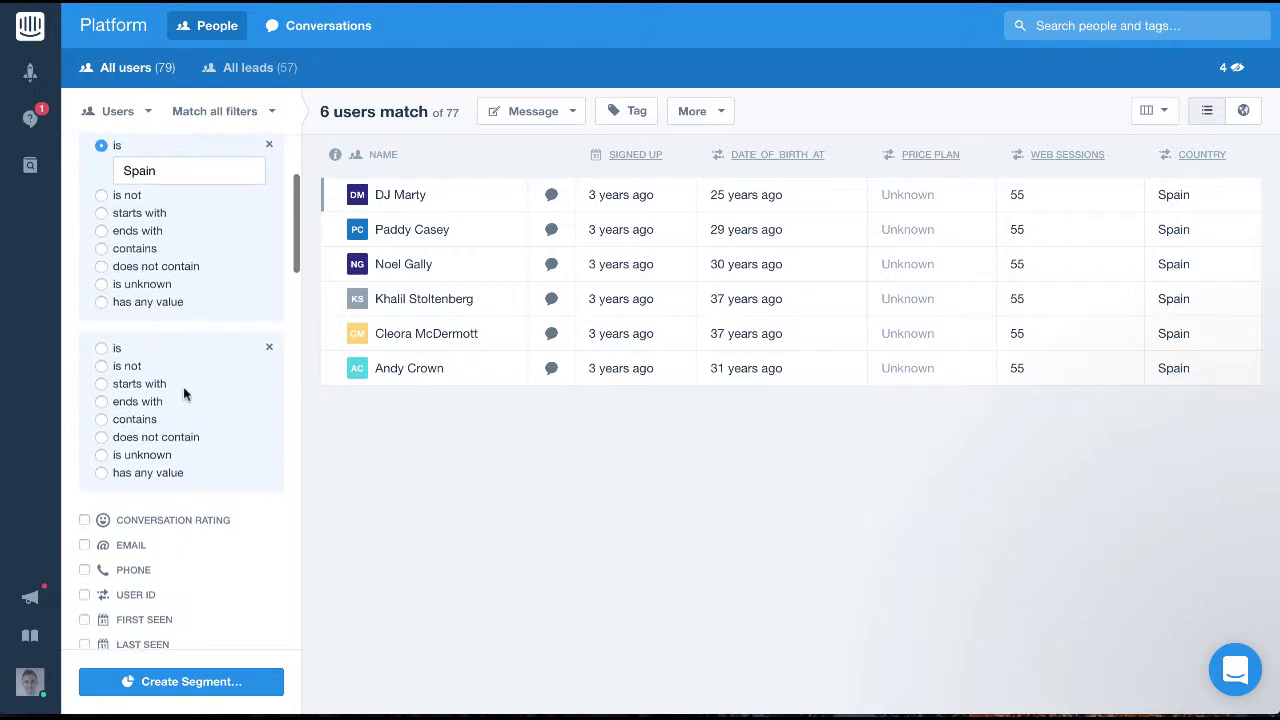
left_click(104, 334)
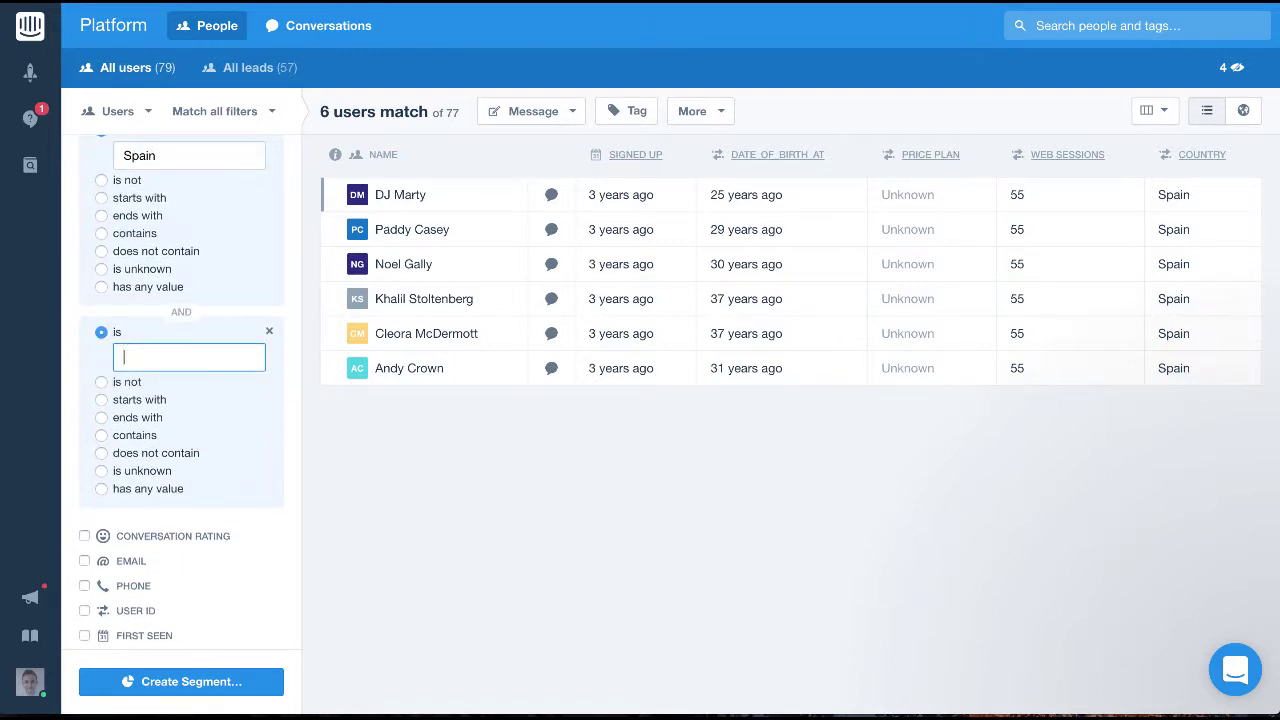
type("Portugal")
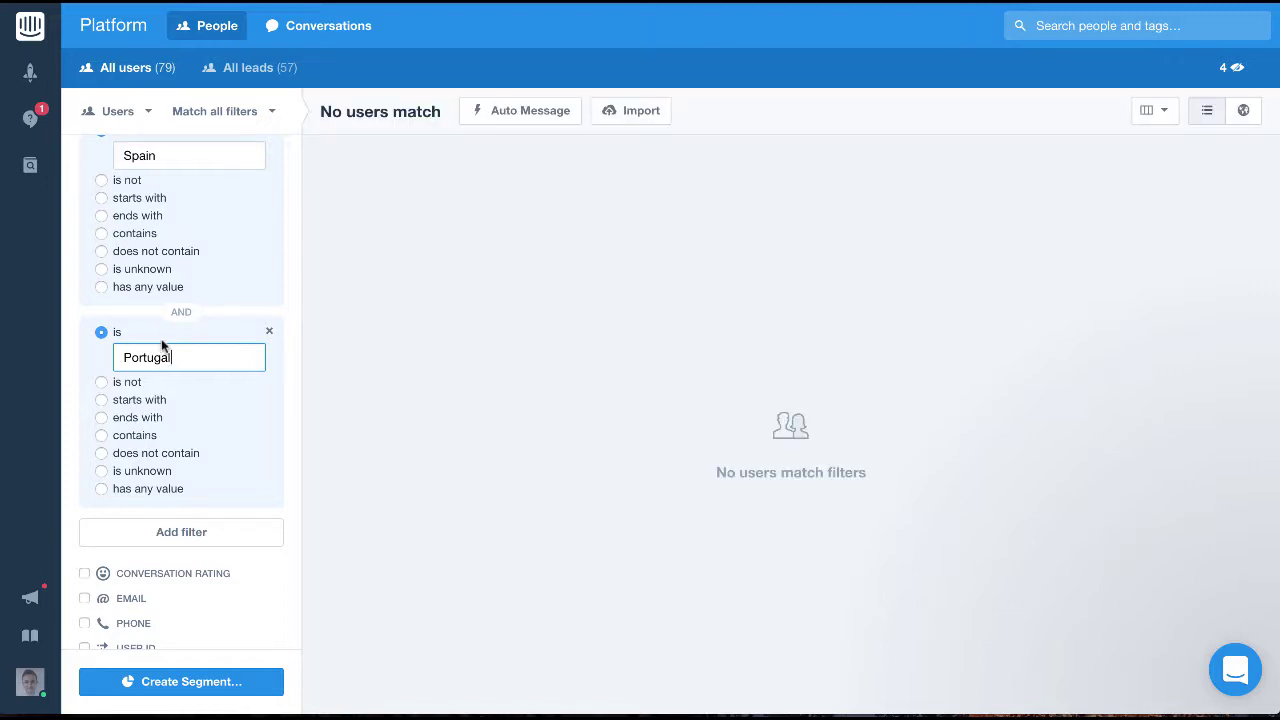
Step: Switch the two Country conditions from matching all filters to matching any filters
scroll(163, 346, "up", 1)
scroll(163, 346, "up", 1)
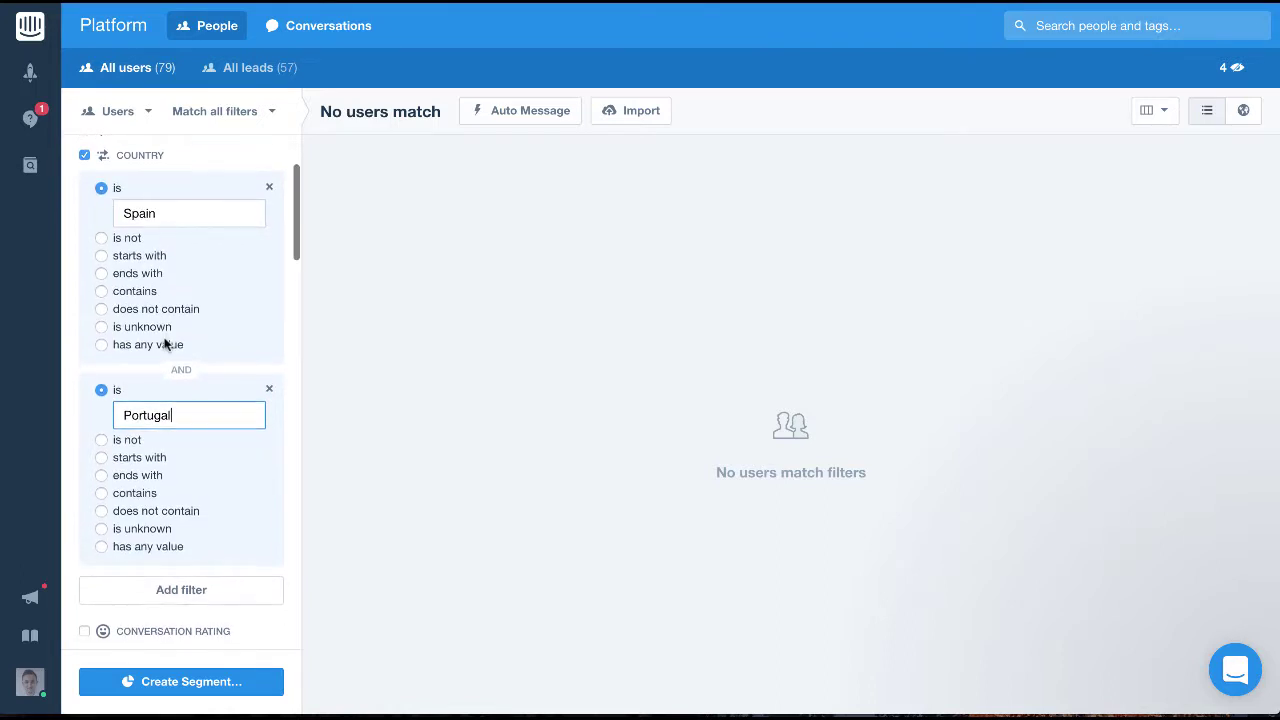
scroll(165, 346, "down", 1)
scroll(170, 348, "up", 1)
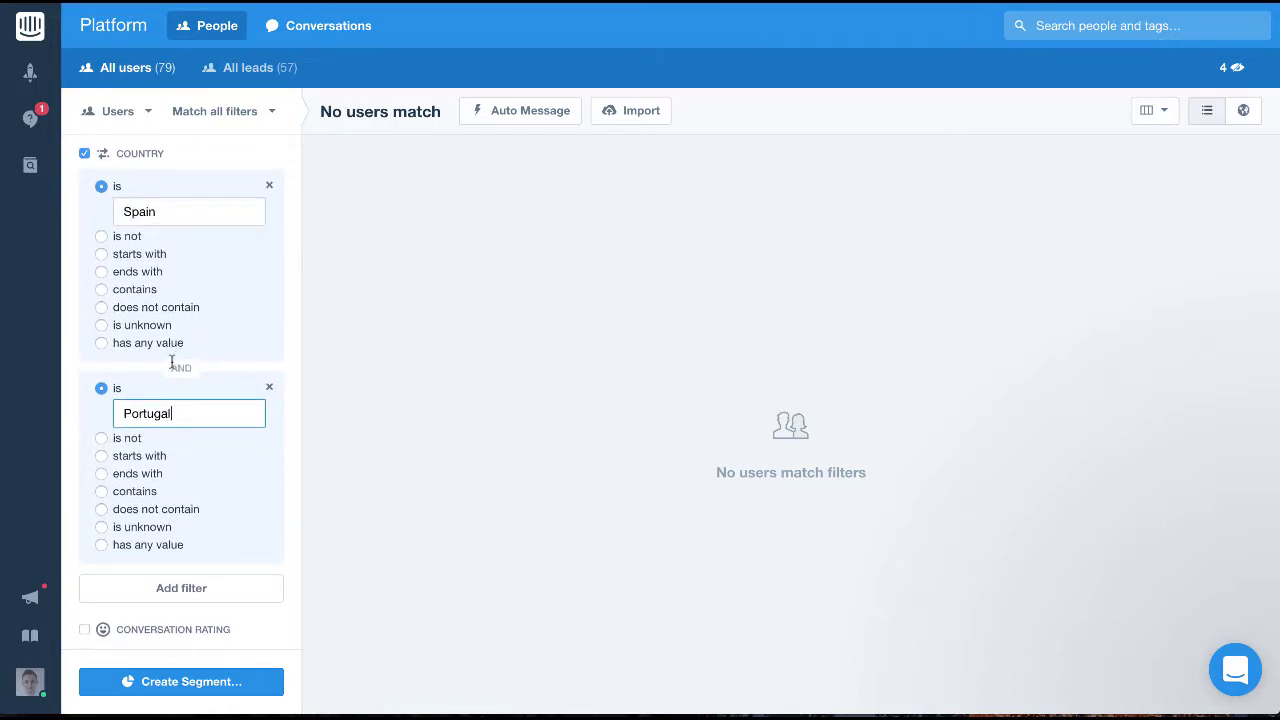
left_click(238, 112)
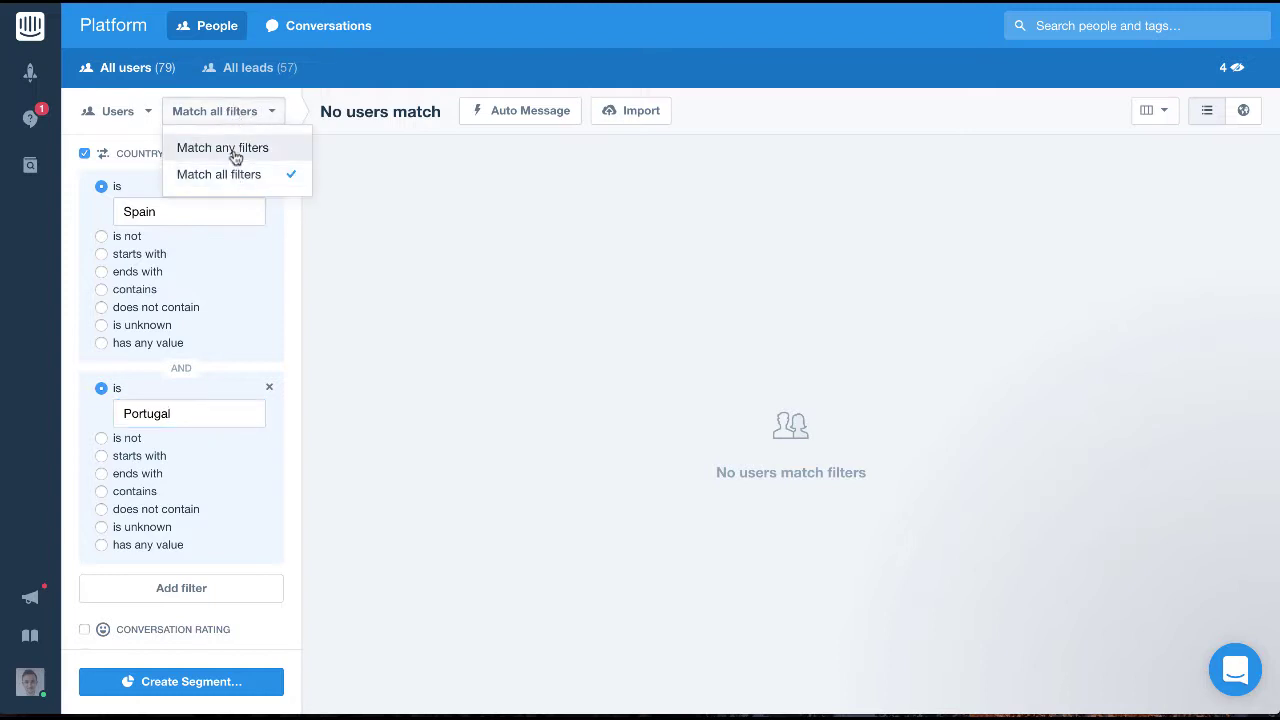
left_click(233, 148)
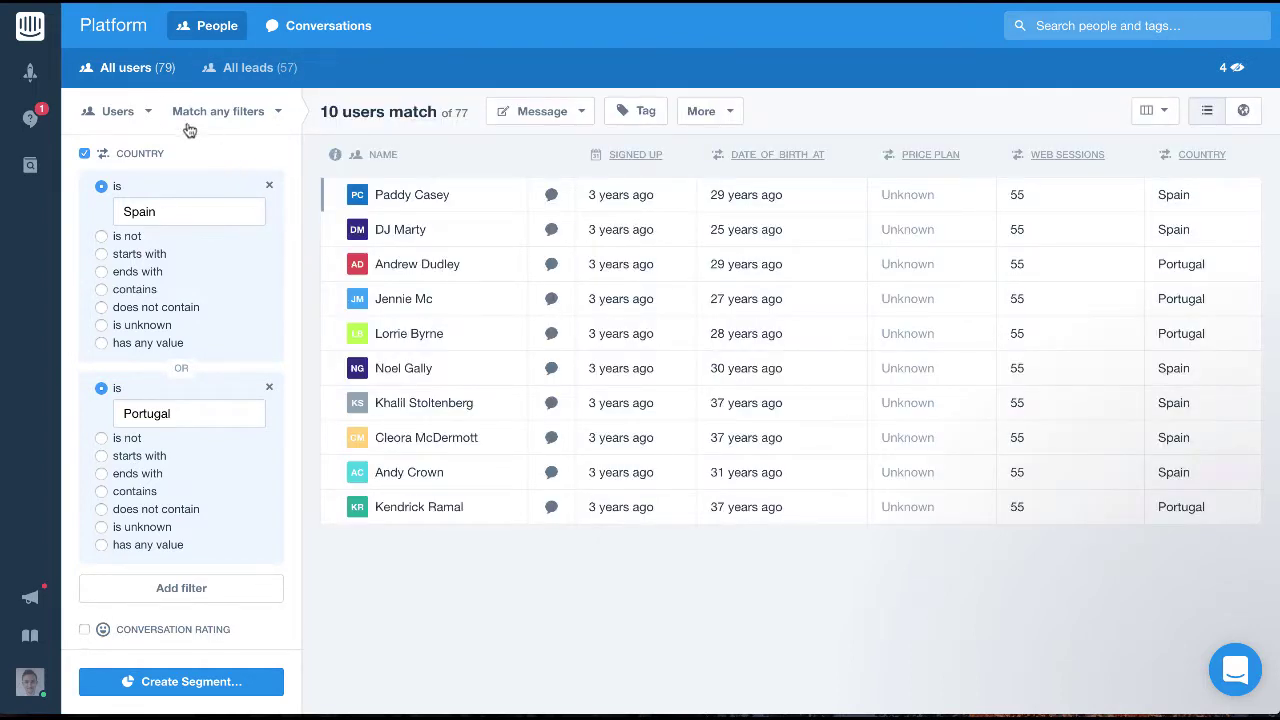
Step: Check the people type choices, keep Users selected, and remove the Spain condition from the Country filter
left_click(145, 115)
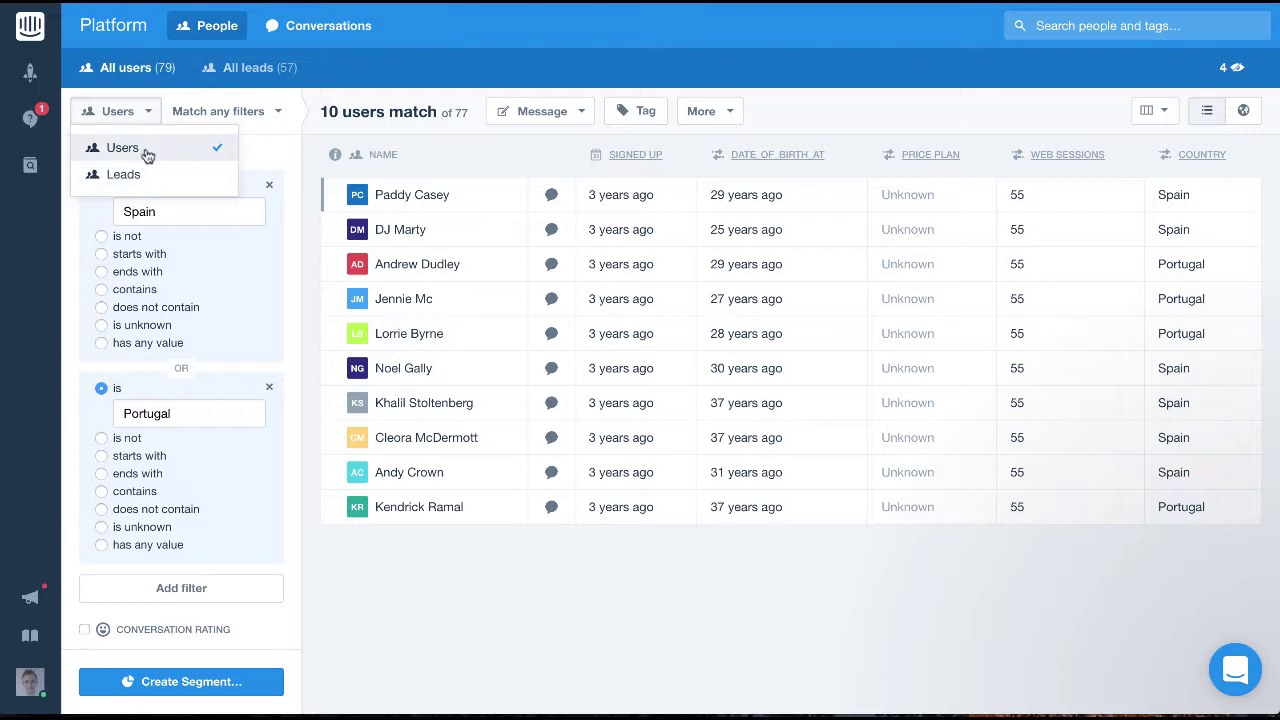
left_click(148, 158)
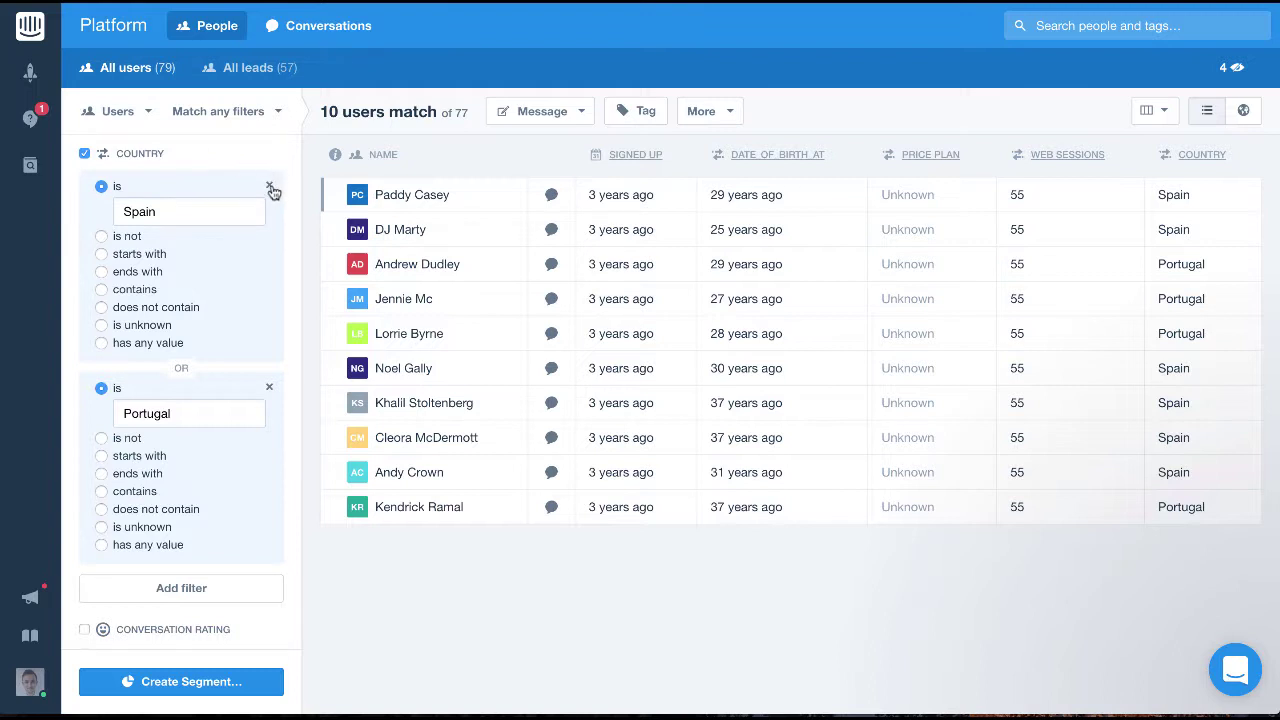
left_click(270, 187)
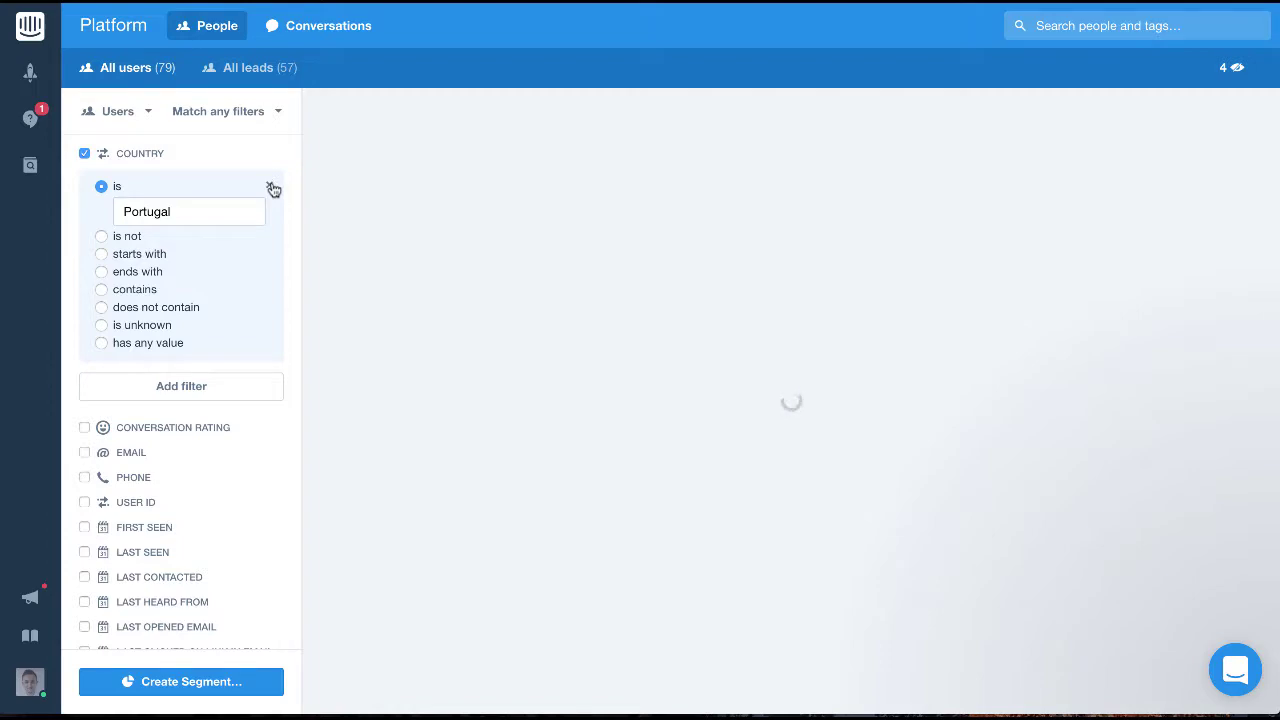
Step: Replace the Portugal country condition with a Tag filter set to is do-not-message
left_click(270, 186)
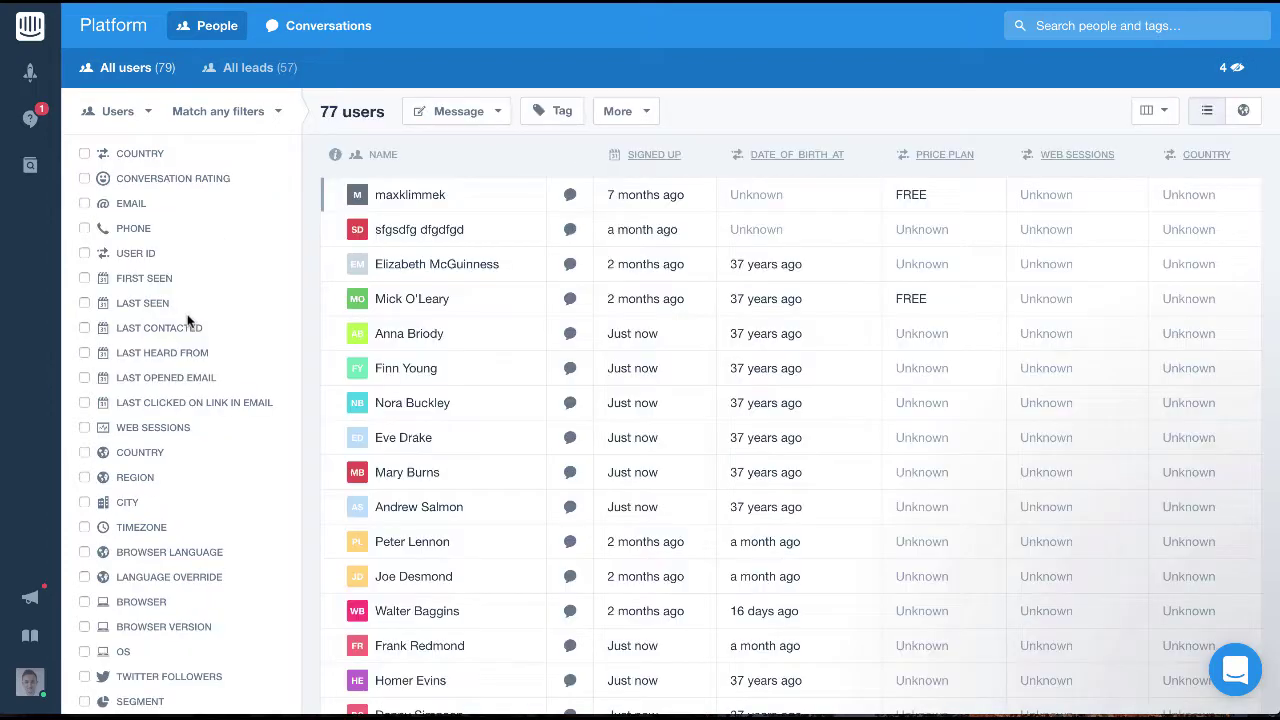
scroll(187, 320, "up", 2)
scroll(187, 320, "down", 4)
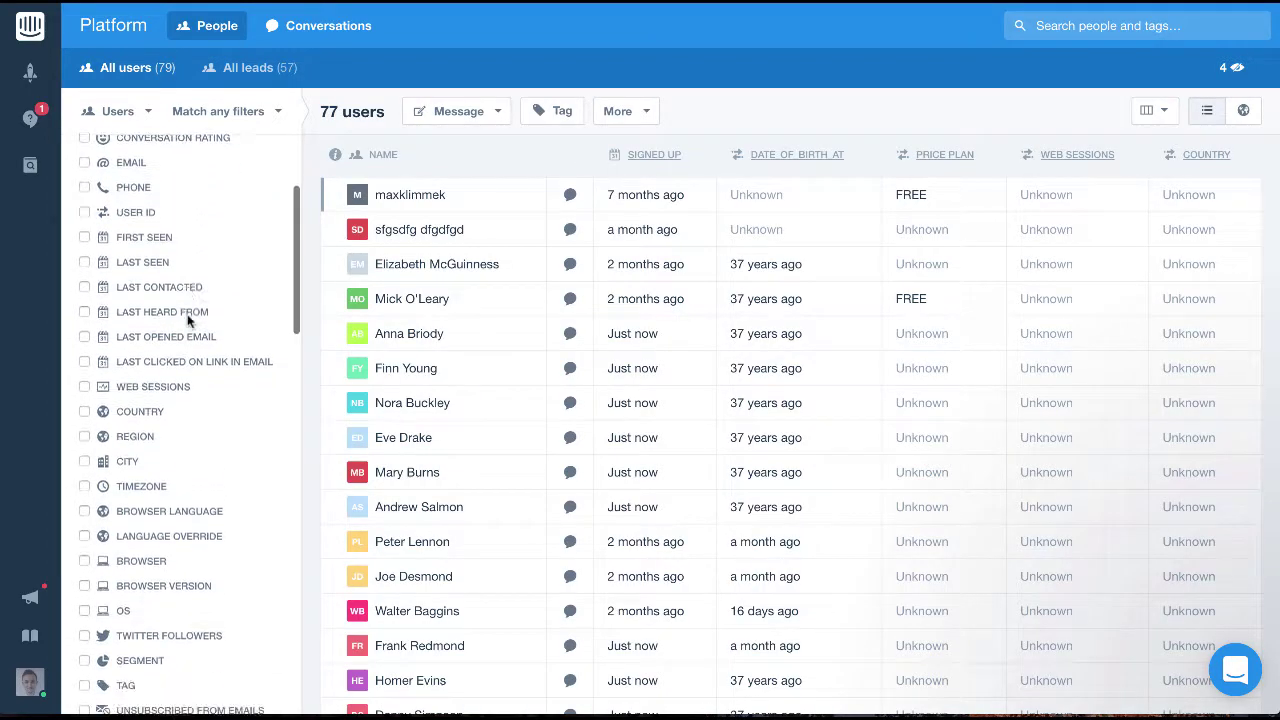
scroll(187, 320, "down", 3)
left_click(120, 431)
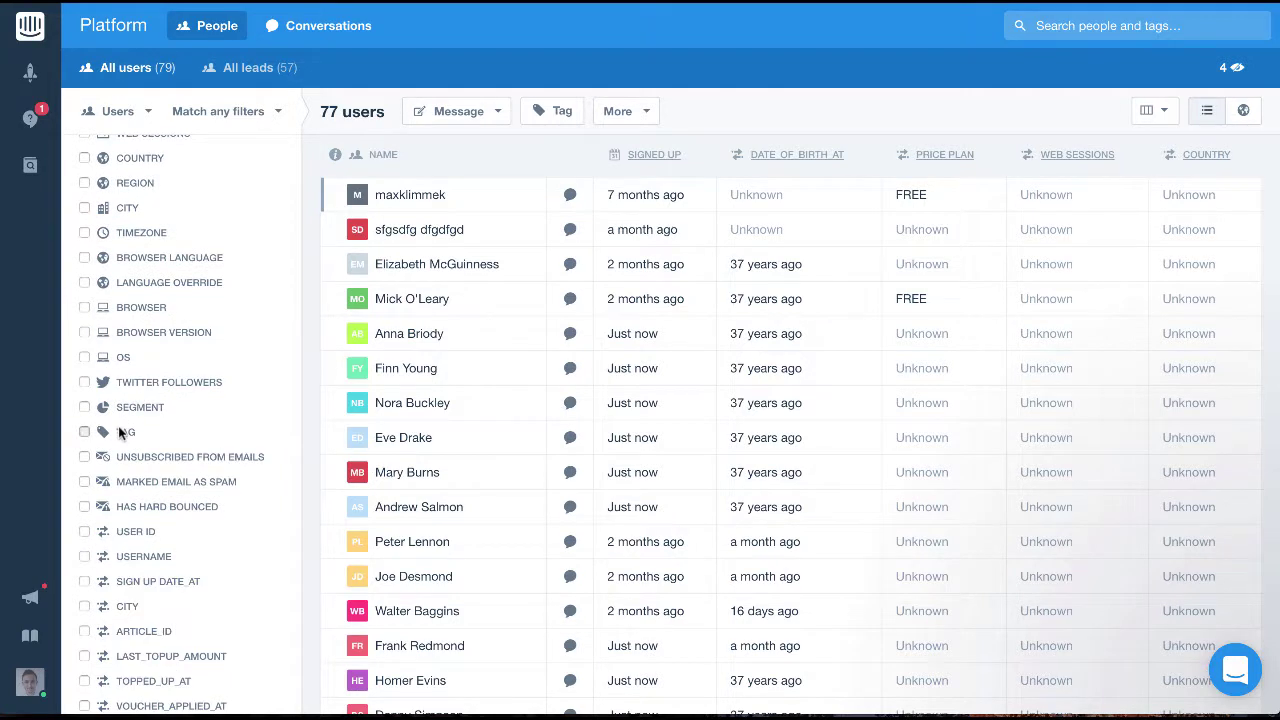
left_click(117, 464)
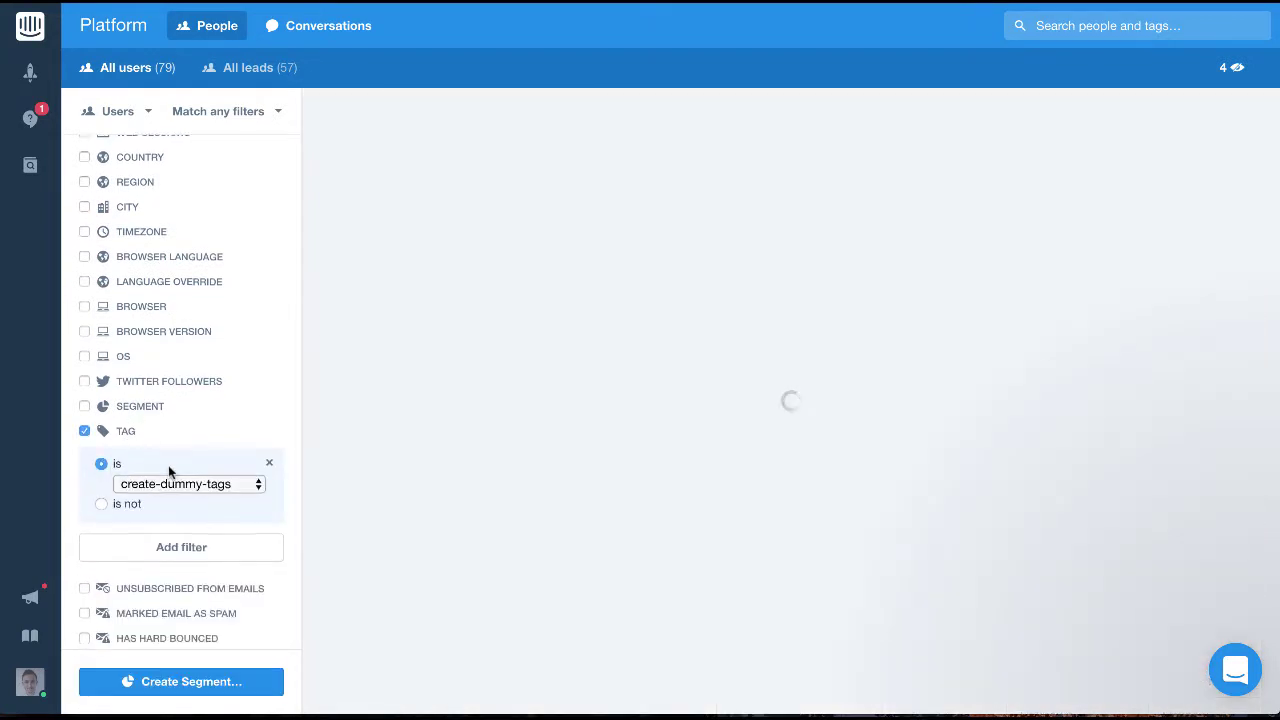
scroll(168, 465, "down", 3)
left_click(169, 347)
scroll(178, 420, "down", 8)
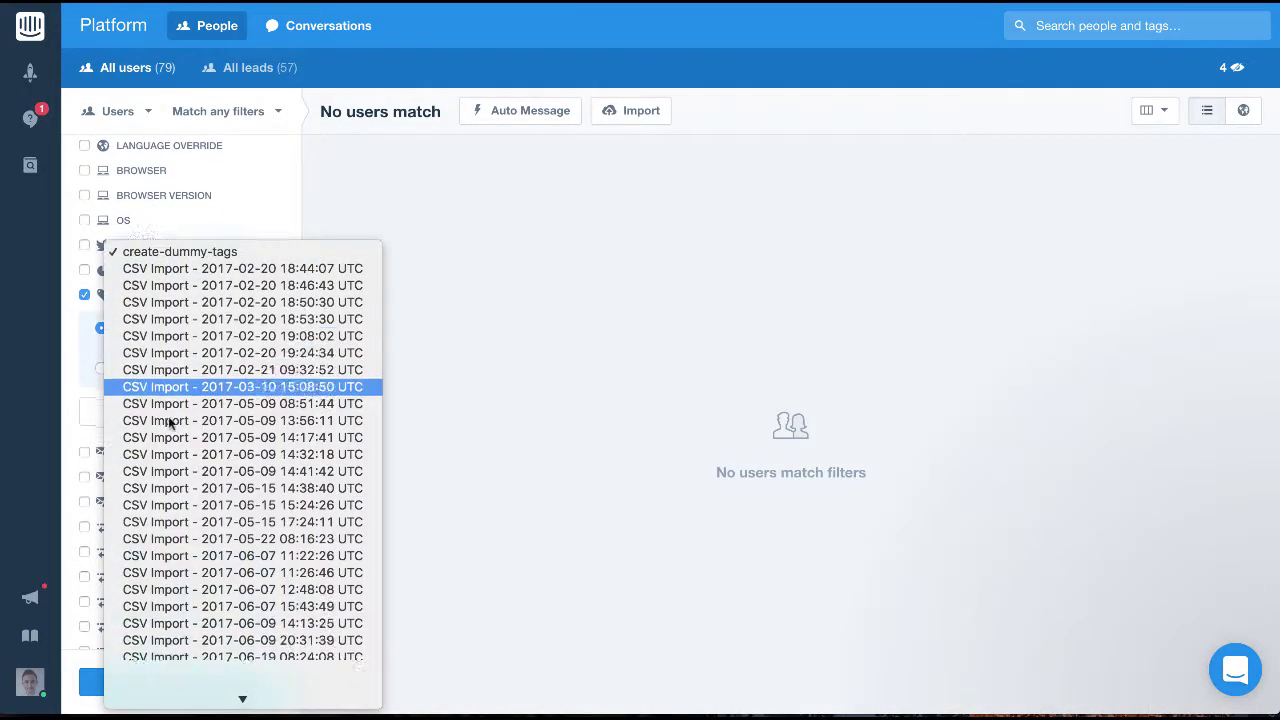
scroll(179, 420, "down", 5)
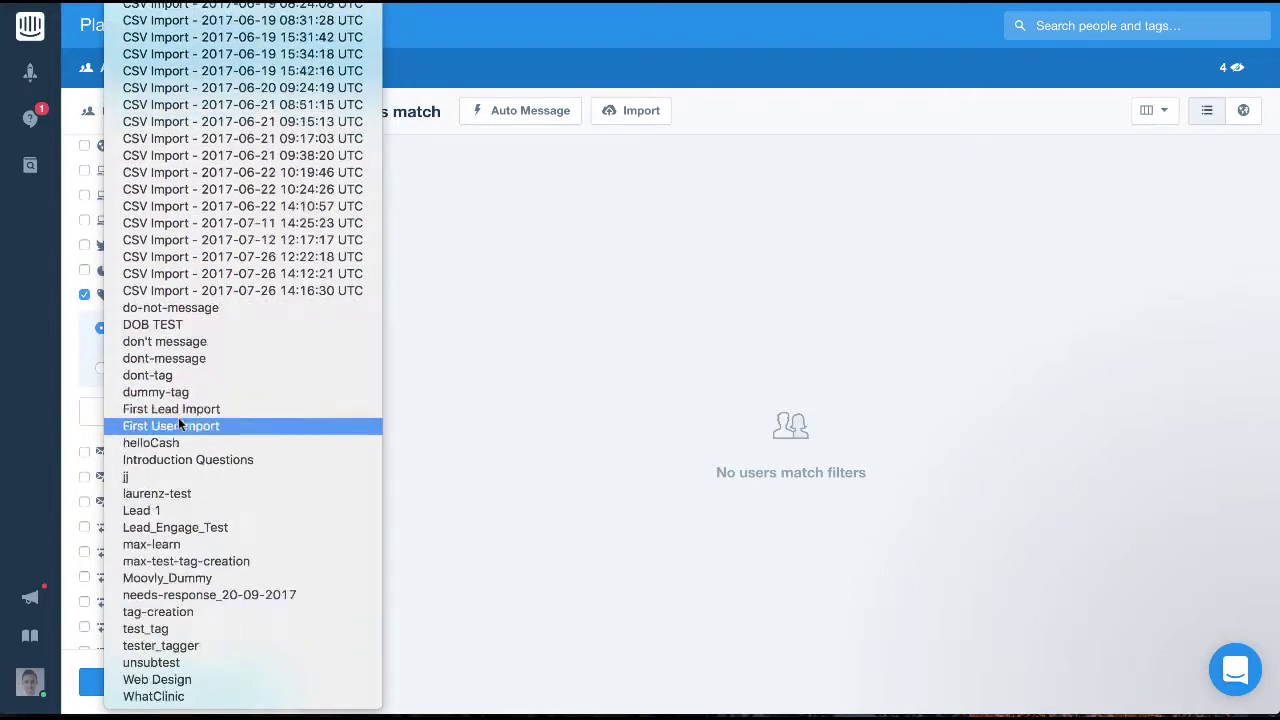
left_click(195, 308)
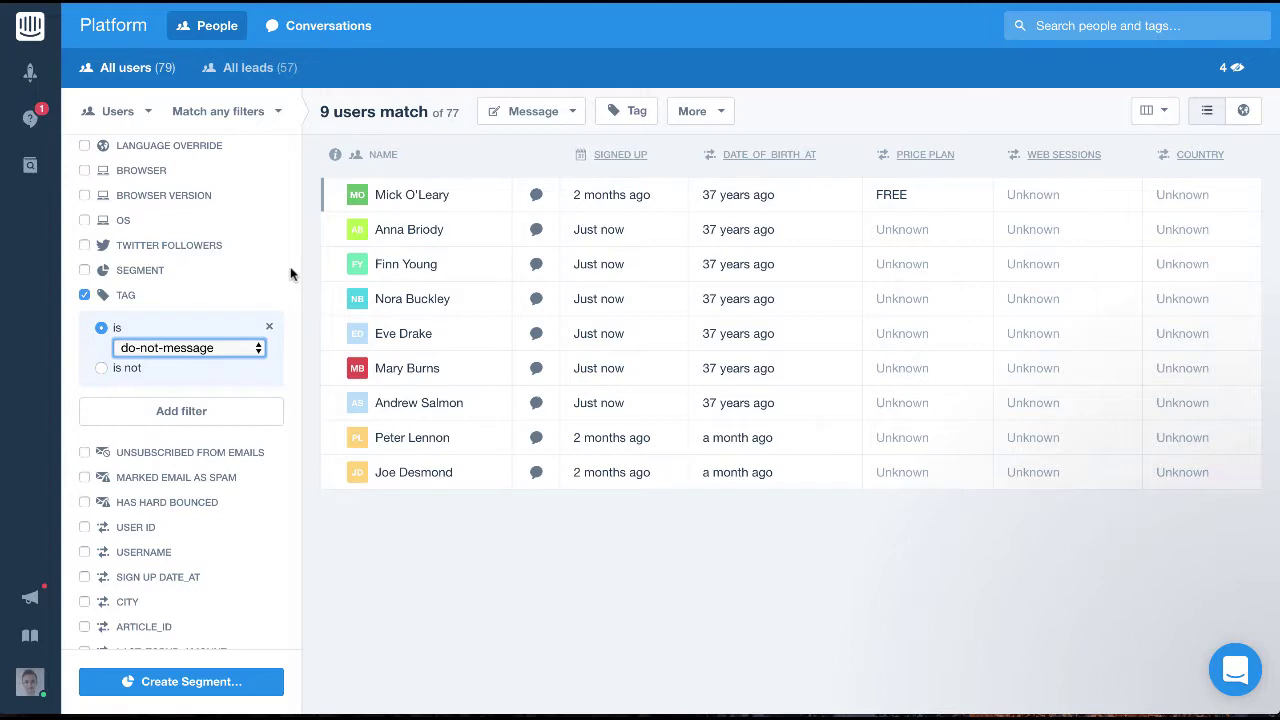
Step: Remove the do-not-message tag condition and enable the Made Purchase event filter
left_click(268, 324)
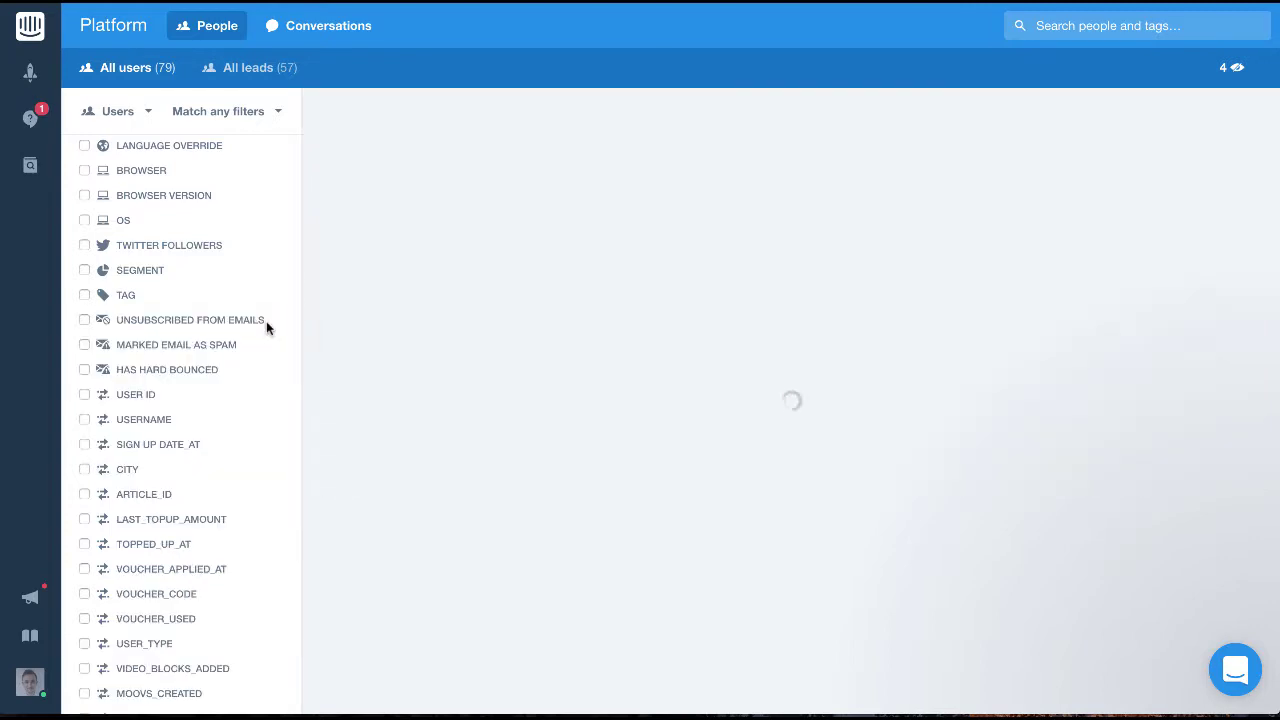
scroll(266, 322, "down", 10)
scroll(265, 330, "down", 1)
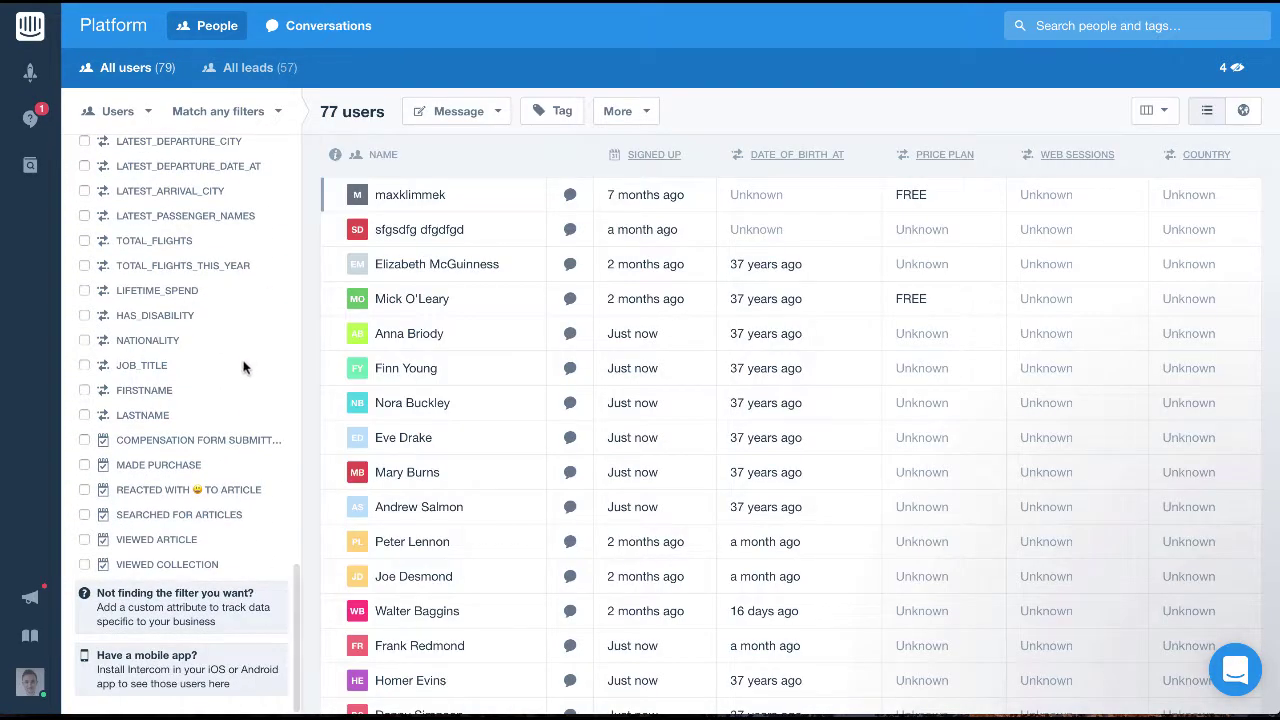
left_click(145, 465)
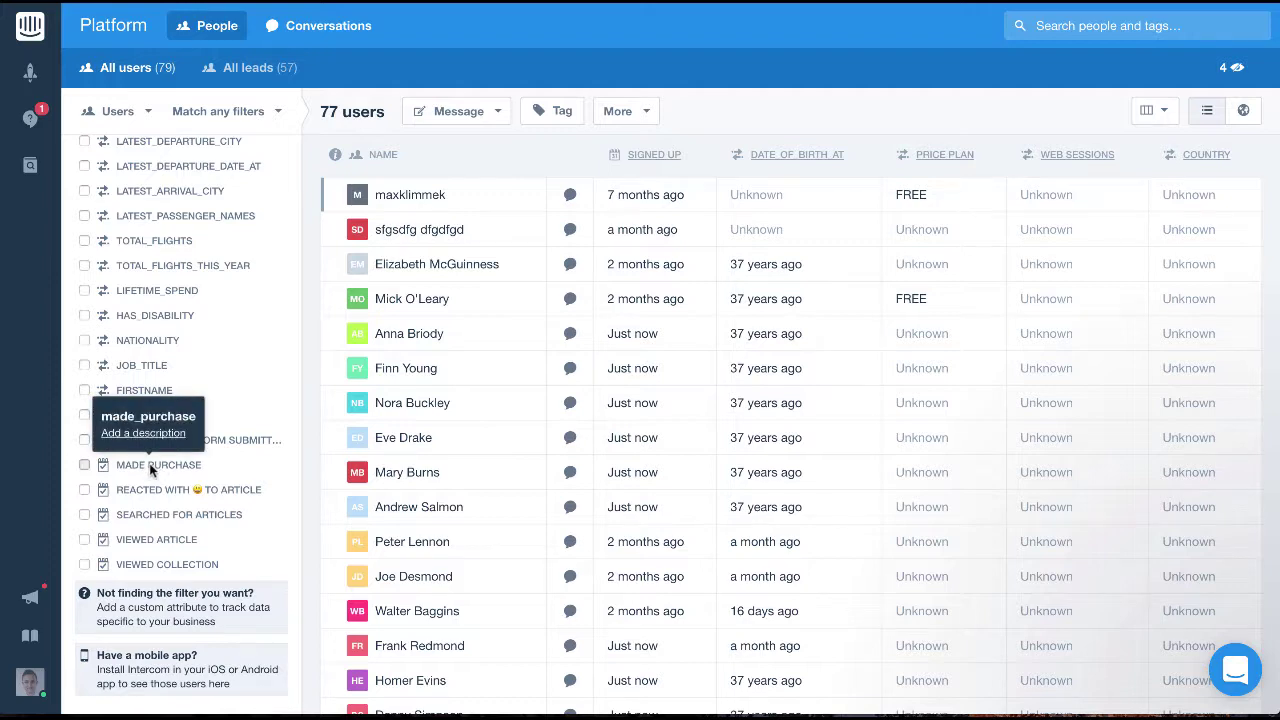
scroll(277, 482, "down", 1)
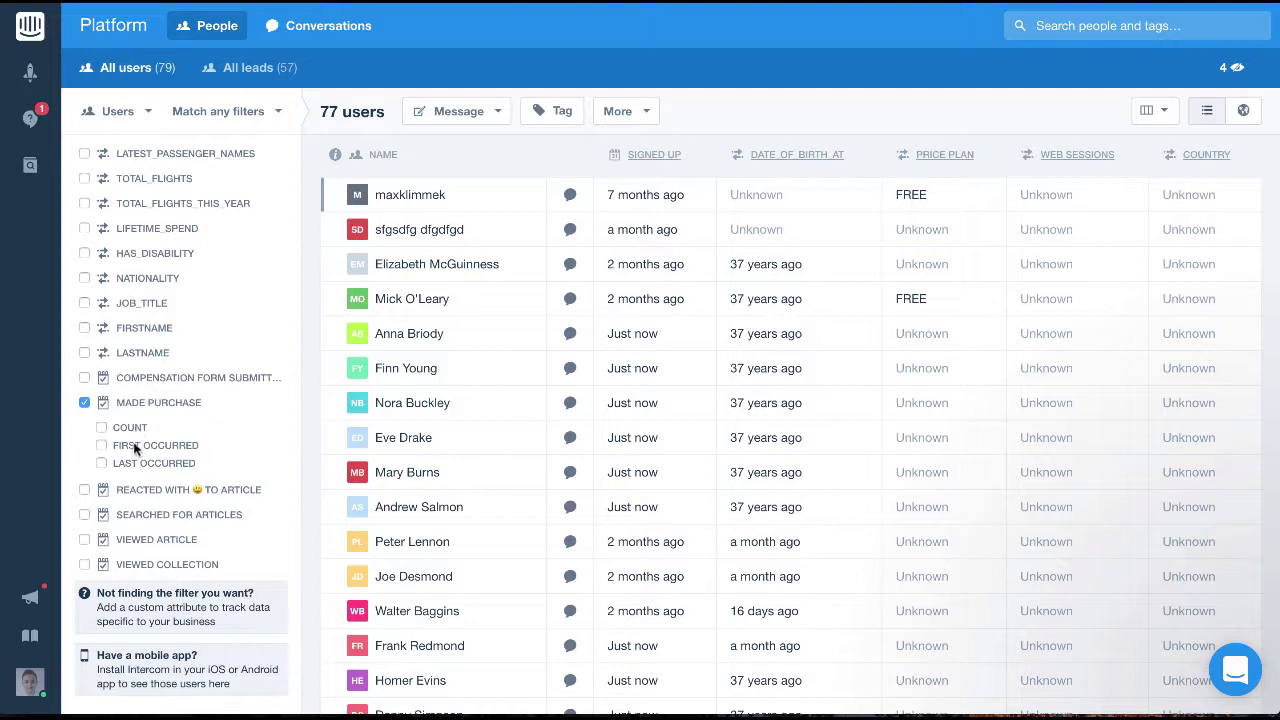
Step: Examine the relative and absolute date conditions for First Occurred and Last Occurred under Made Purchase, leaving both unselected
left_click(142, 450)
scroll(142, 450, "down", 4)
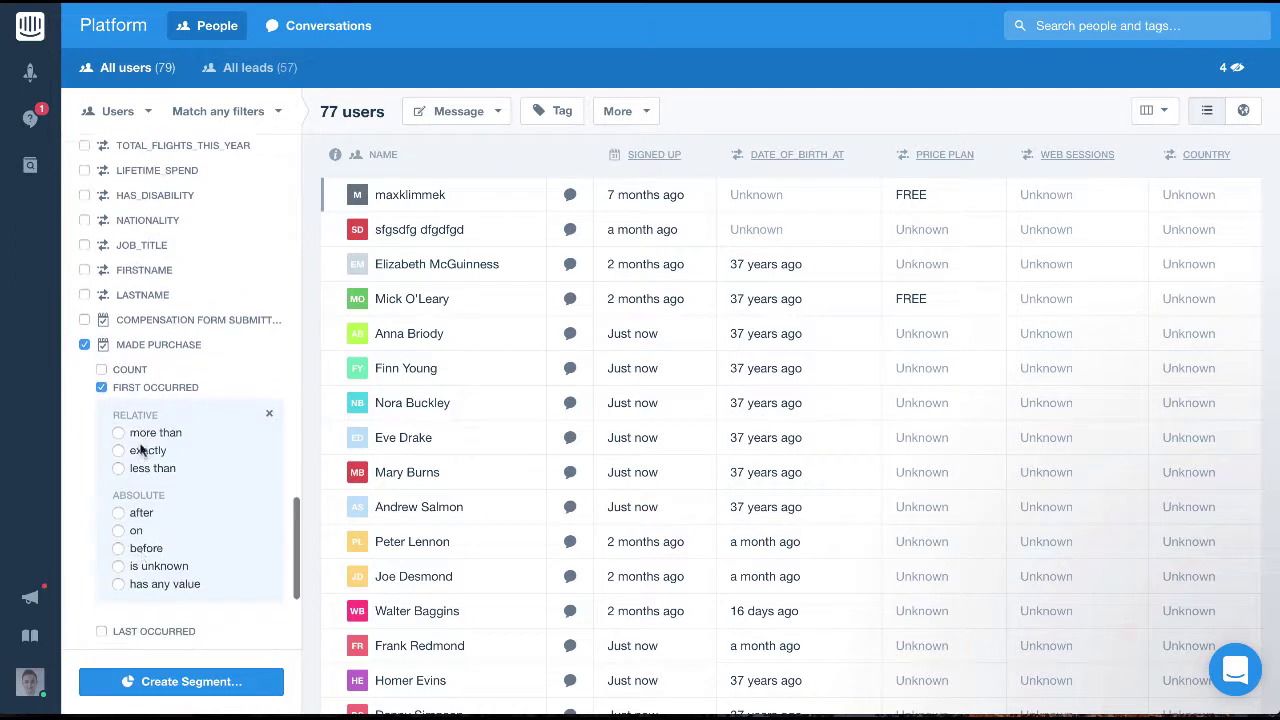
left_click(146, 504)
scroll(149, 482, "down", 5)
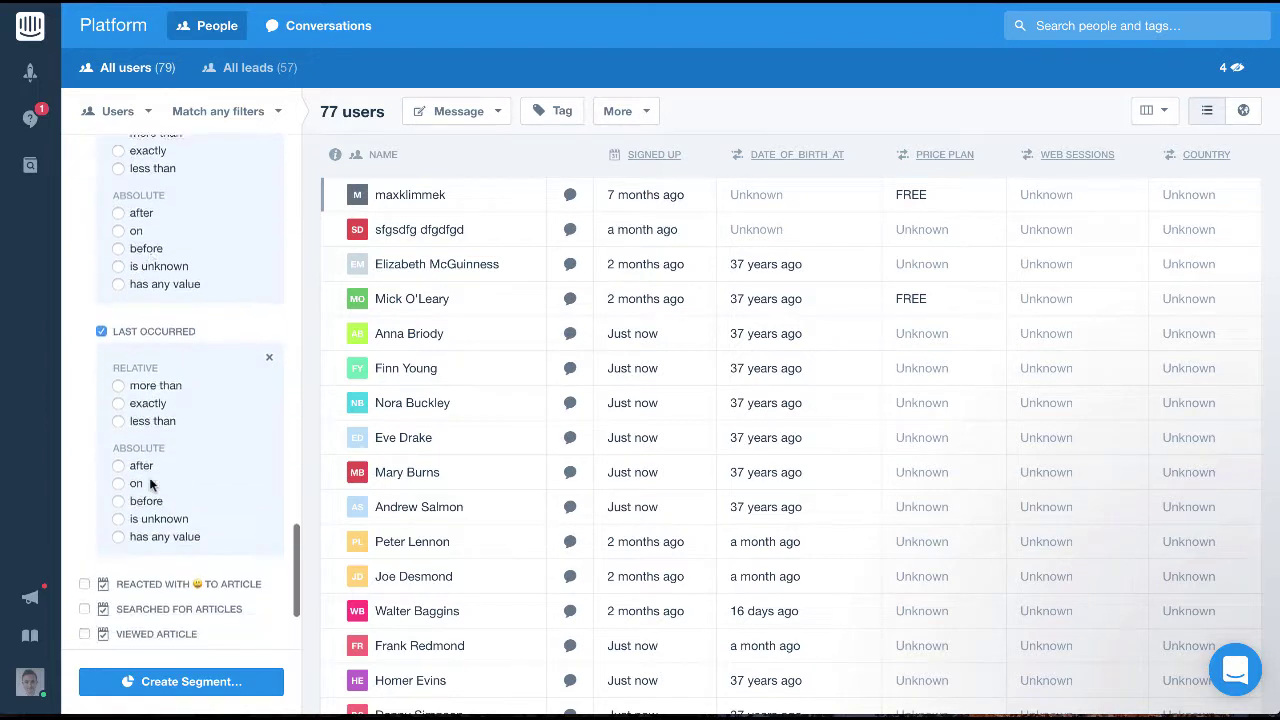
scroll(150, 470, "up", 3)
left_click(155, 426)
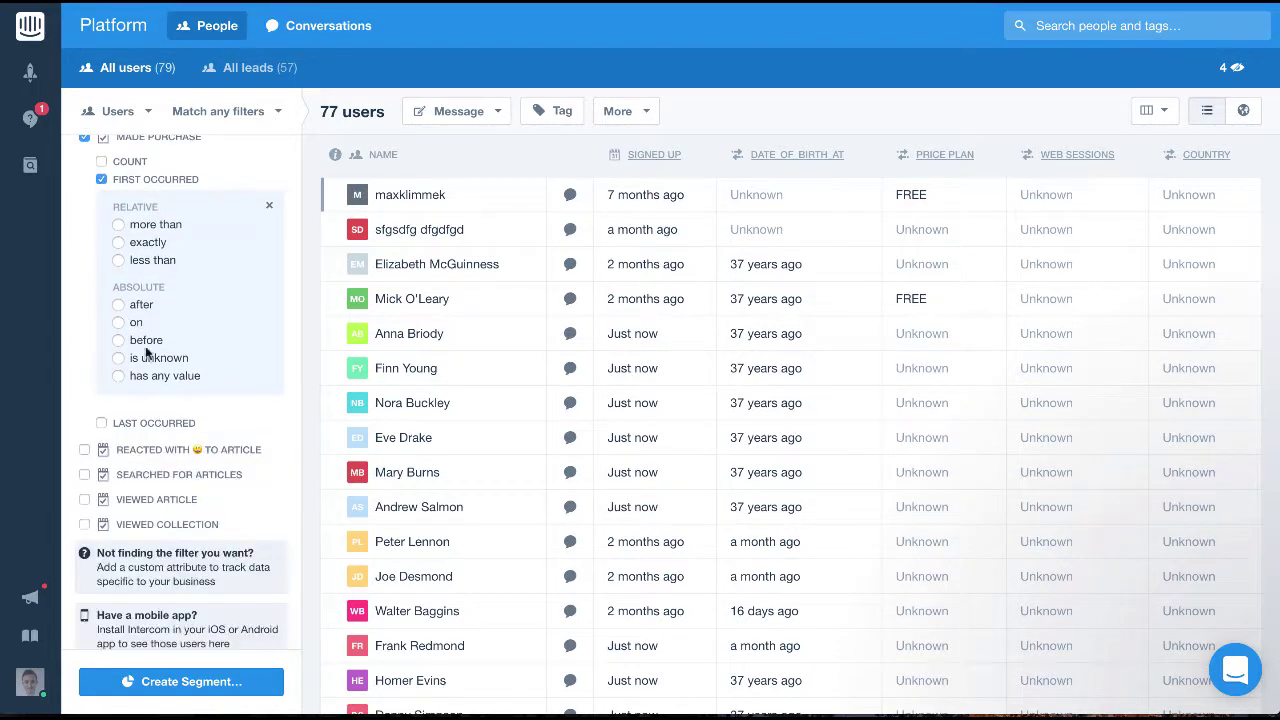
left_click(140, 190)
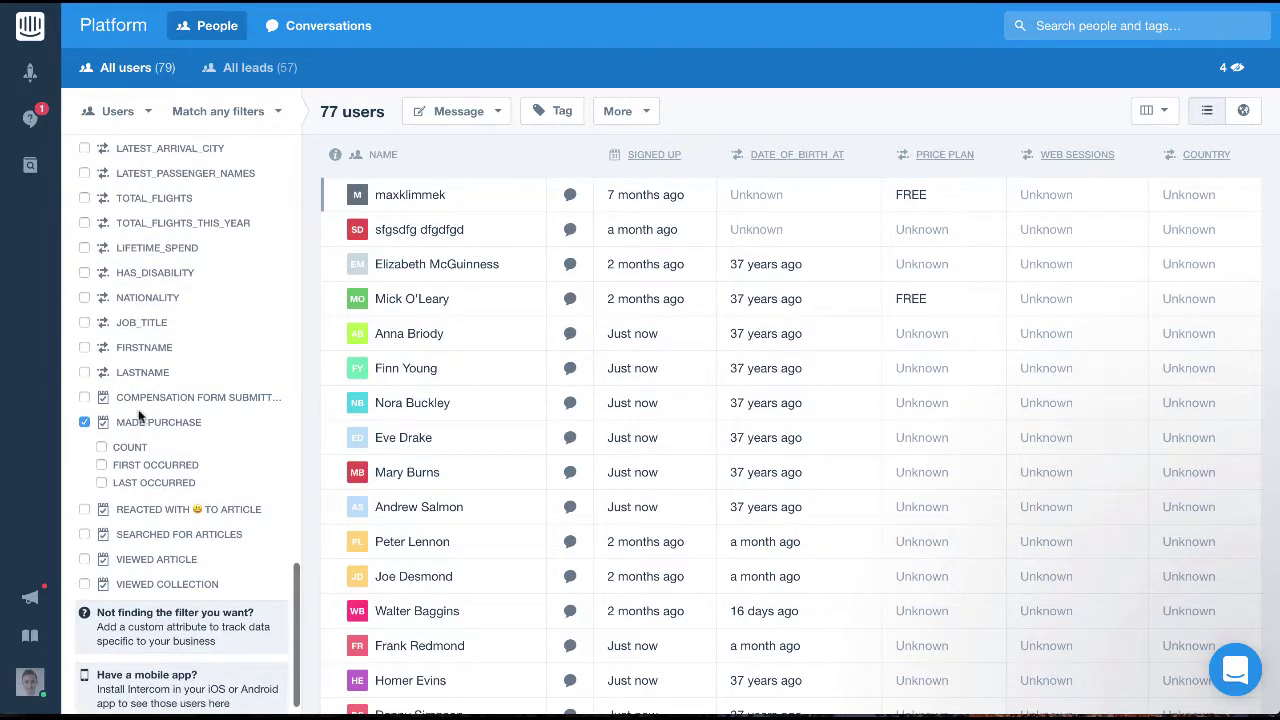
Step: Filter the users to those whose Made Purchase count is greater than 20
left_click(128, 447)
scroll(150, 420, "down", 4)
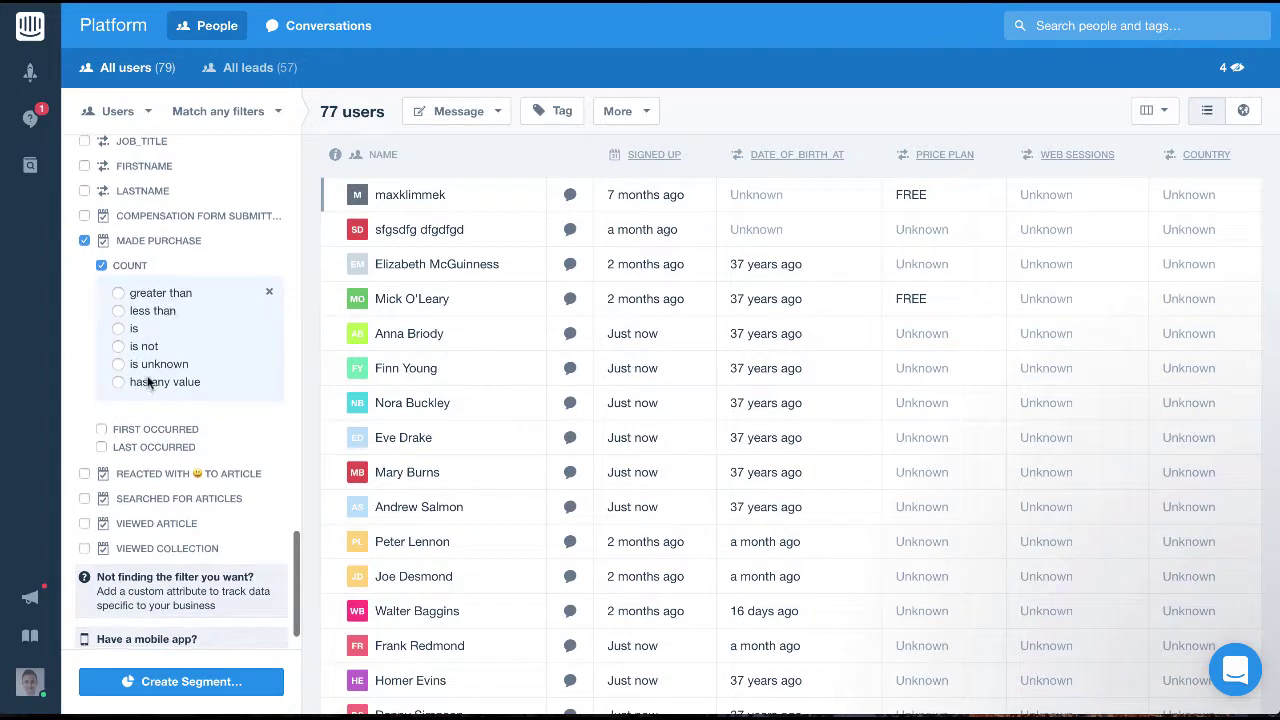
left_click(155, 294)
type("20")
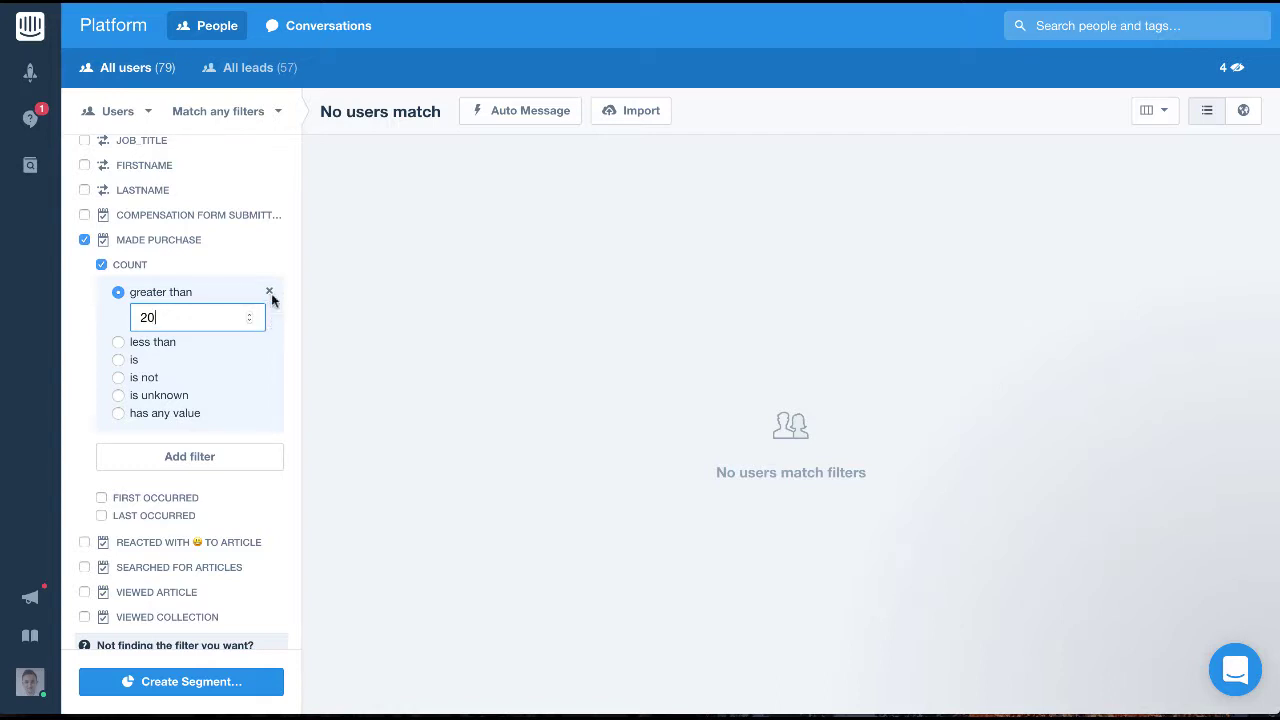
scroll(300, 480, "down", 1)
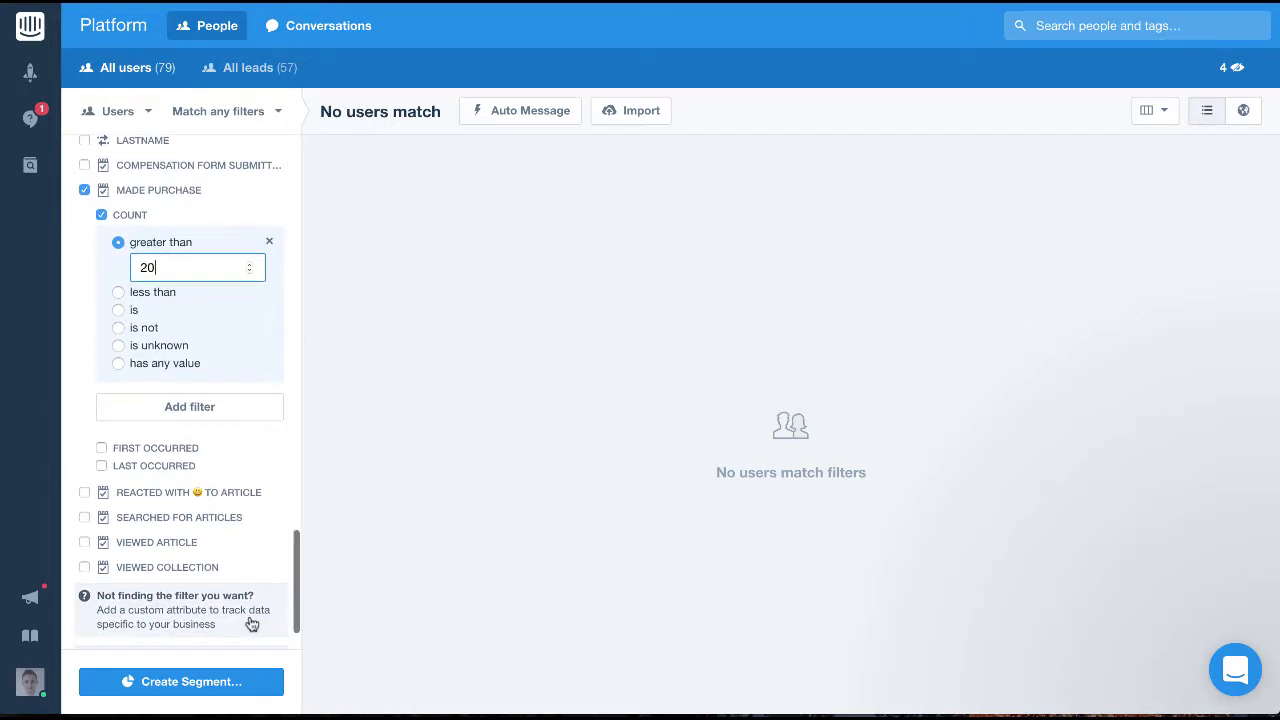